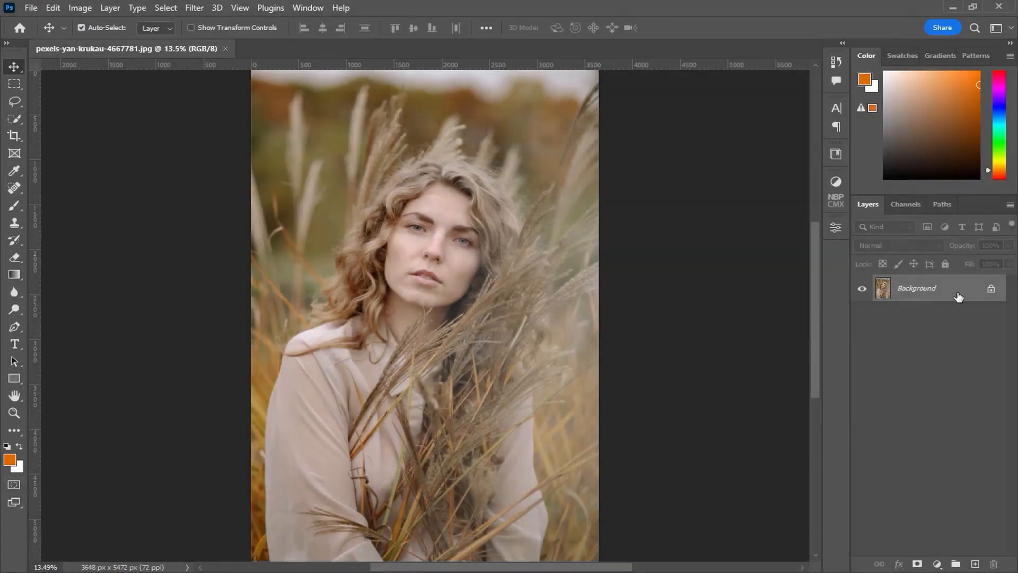
- Duplicate the Background layer and add a Selective Color adjustment layer above the copy
{"action": "key", "text": "ctrl+j"}
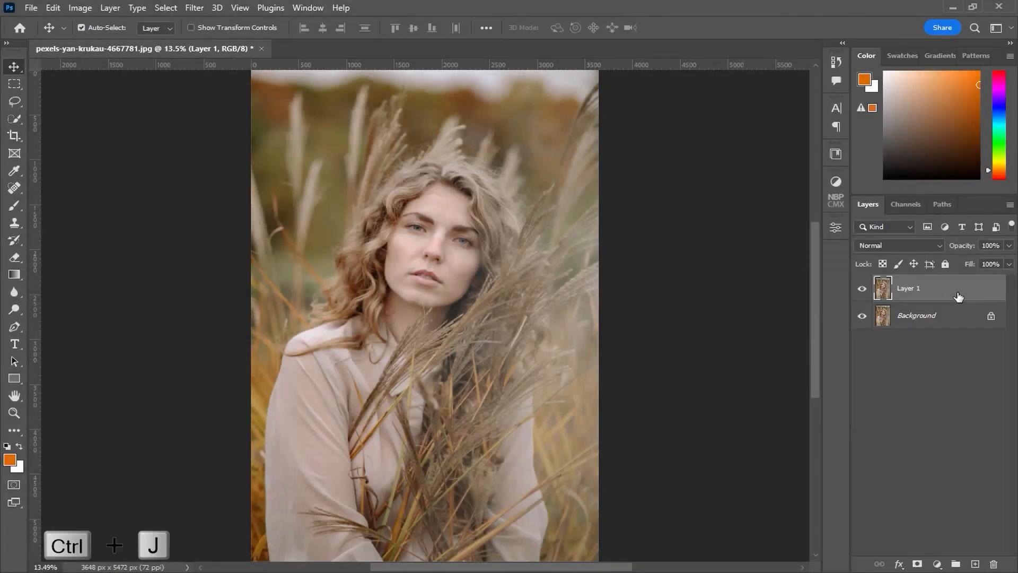
{"action": "left_click", "coordinate": [937, 564]}
{"action": "left_click", "coordinate": [936, 557]}
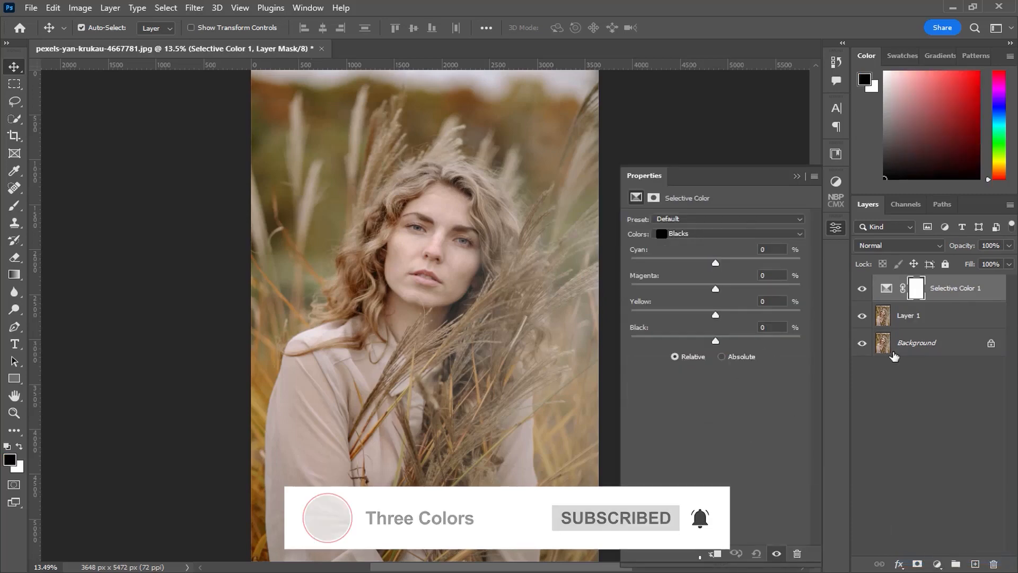
- Hide the Background layer and clip the Selective Color adjustment to the duplicated photo layer
{"action": "left_click", "coordinate": [862, 343]}
{"action": "left_click", "coordinate": [885, 292]}
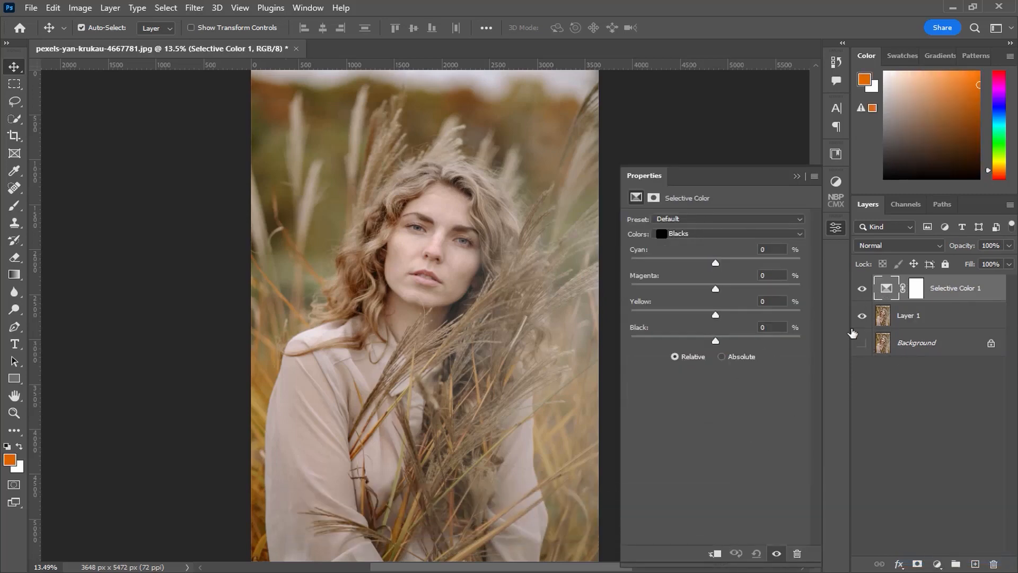
{"action": "left_click", "coordinate": [714, 554]}
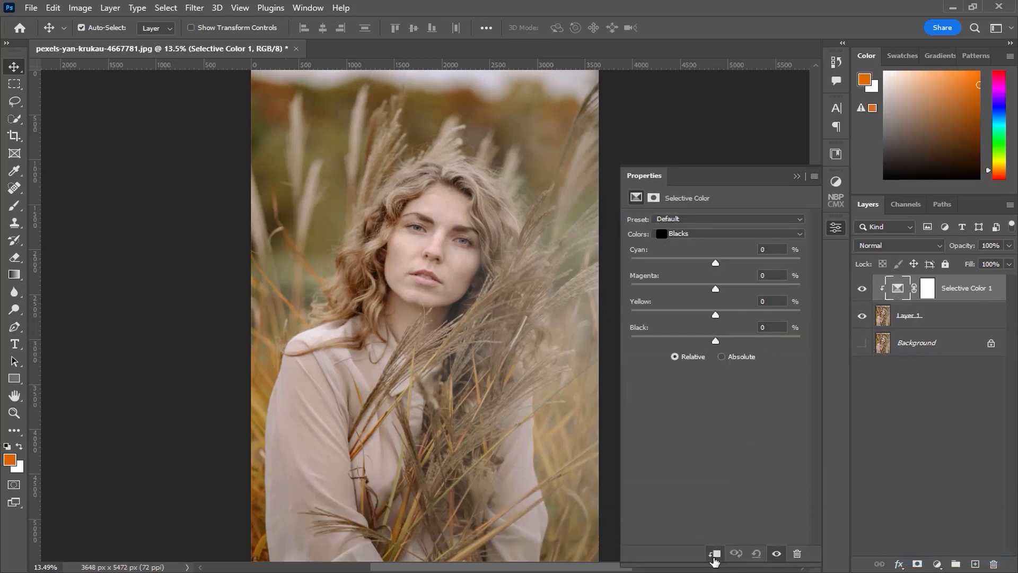
- Set the Selective Color Reds to Cyan -3, Magenta +43, Yellow -26 and Black +21
{"action": "left_click", "coordinate": [743, 233]}
{"action": "left_click", "coordinate": [711, 247]}
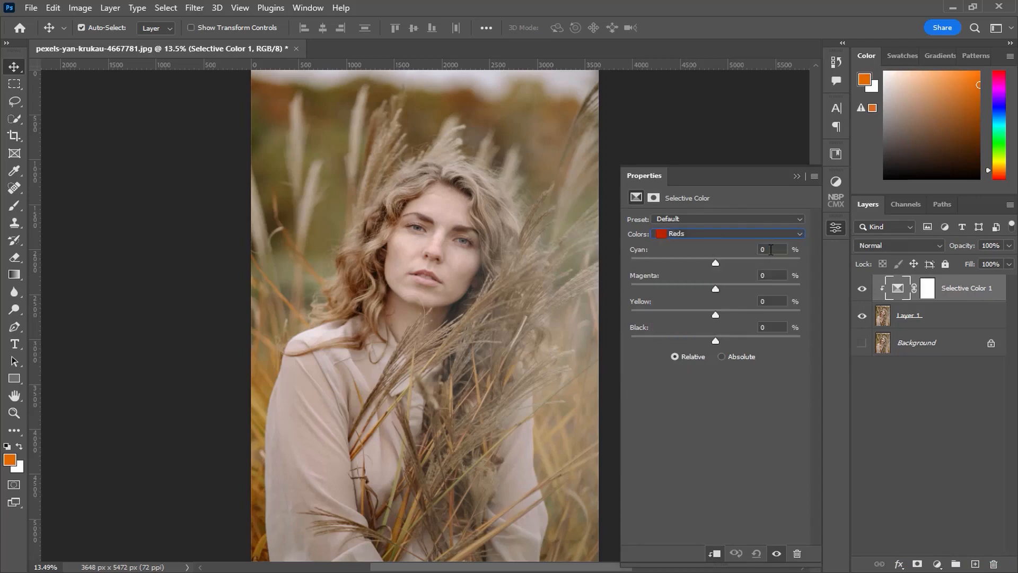
{"action": "type", "text": "-3"}
{"action": "key", "text": "Tab"}
{"action": "type", "text": "43"}
{"action": "key", "text": "Tab"}
{"action": "type", "text": "-26"}
{"action": "key", "text": "Tab"}
{"action": "type", "text": "21"}
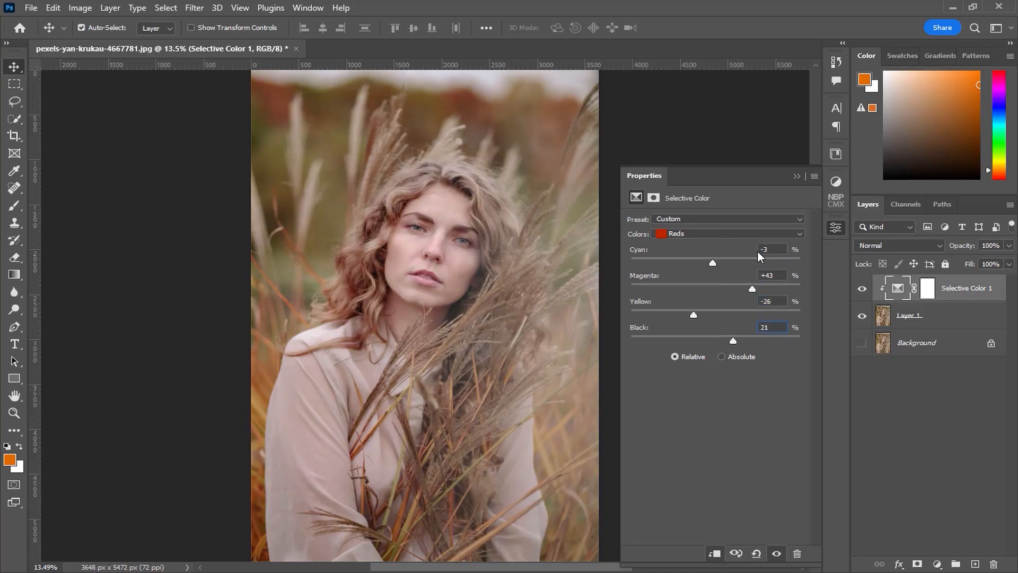
- Set the Selective Color Yellows to Cyan +59, Magenta -15, Yellow +47 and Black +31
{"action": "left_click", "coordinate": [736, 234]}
{"action": "left_click", "coordinate": [725, 253]}
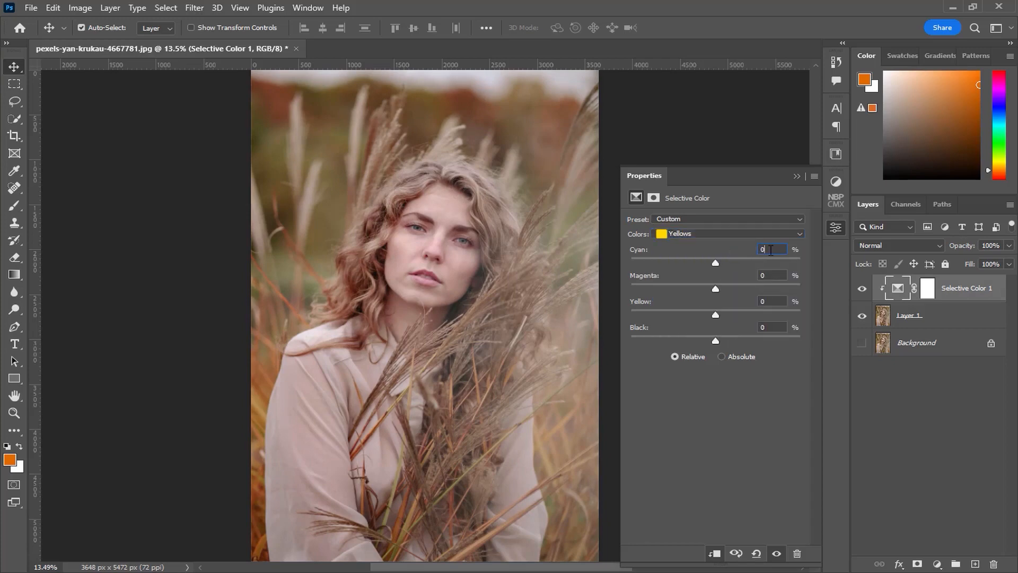
{"action": "type", "text": "59"}
{"action": "type", "text": "-15"}
{"action": "key", "text": "Tab"}
{"action": "type", "text": "47"}
{"action": "type", "text": "31"}
- Set the Selective Color Whites to Magenta -1 and Black +9, leaving Cyan and Yellow at 0
{"action": "left_click", "coordinate": [749, 237]}
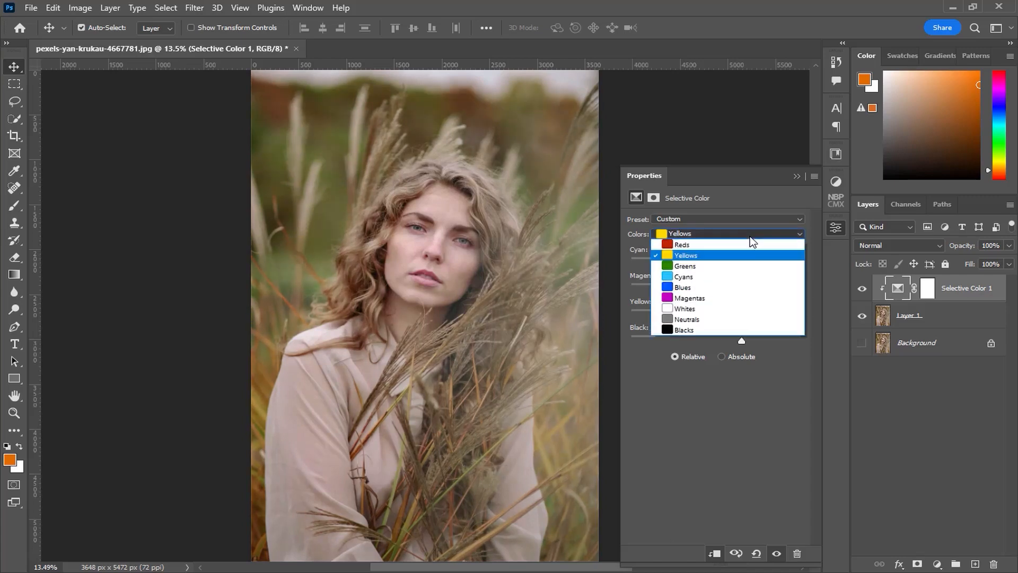
{"action": "left_click", "coordinate": [703, 304]}
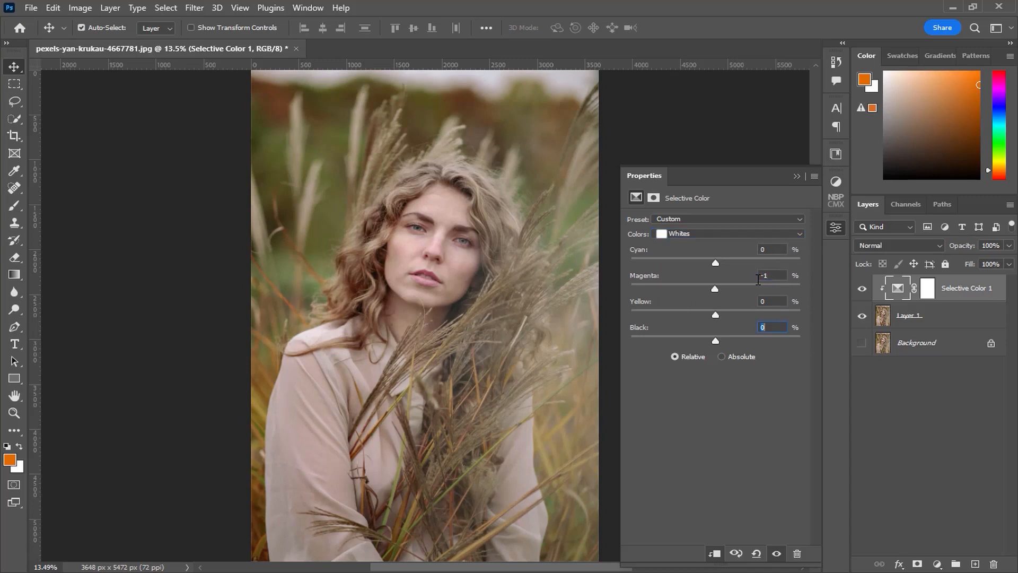
{"action": "type", "text": "9"}
- Set the Selective Color Neutrals to Cyan +12, Magenta +6, Yellow -1 and Black +10
{"action": "left_click", "coordinate": [738, 235]}
{"action": "left_click", "coordinate": [704, 313]}
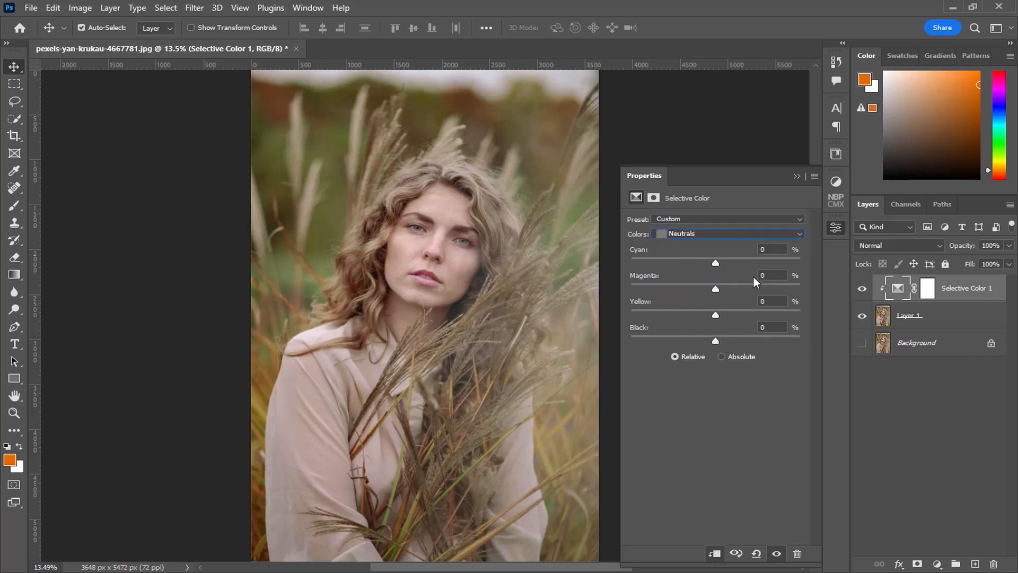
{"action": "left_click", "coordinate": [763, 249]}
{"action": "type", "text": "6-1"}
{"action": "key", "text": "Tab"}
{"action": "type", "text": "10"}
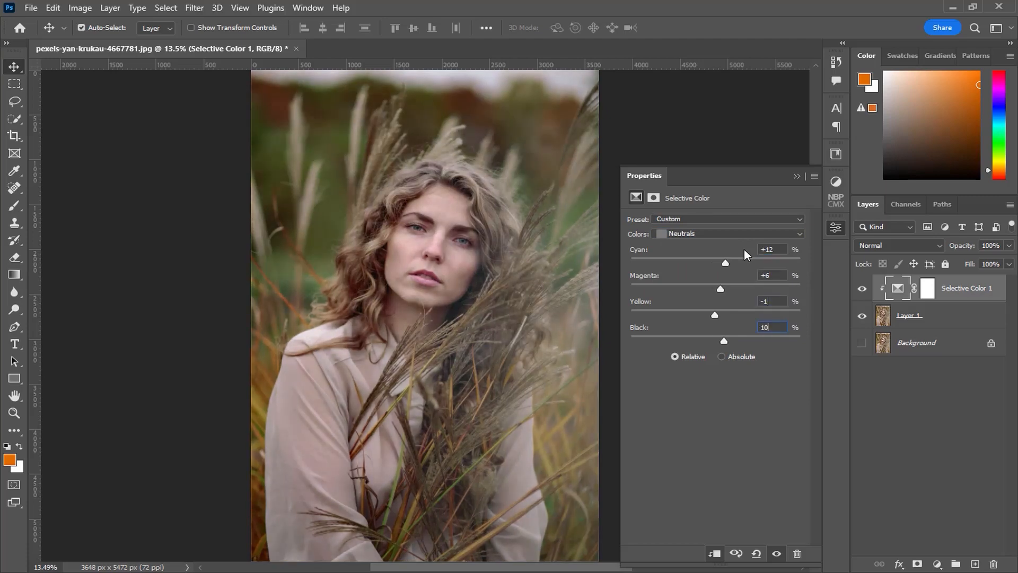
- Set the Selective Color Blacks to Cyan +14, Magenta +9, Yellow +11 and Black +4, and close the adjustment properties
{"action": "left_click", "coordinate": [688, 233]}
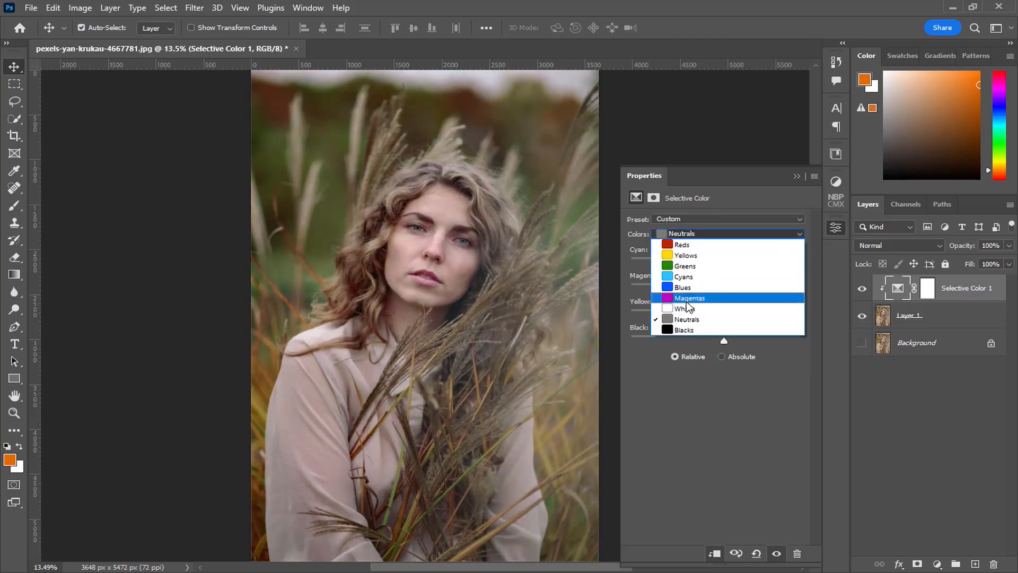
{"action": "left_click", "coordinate": [680, 329]}
{"action": "left_click", "coordinate": [774, 248]}
{"action": "type", "text": "14"}
{"action": "type", "text": "9"}
{"action": "type", "text": "11"}
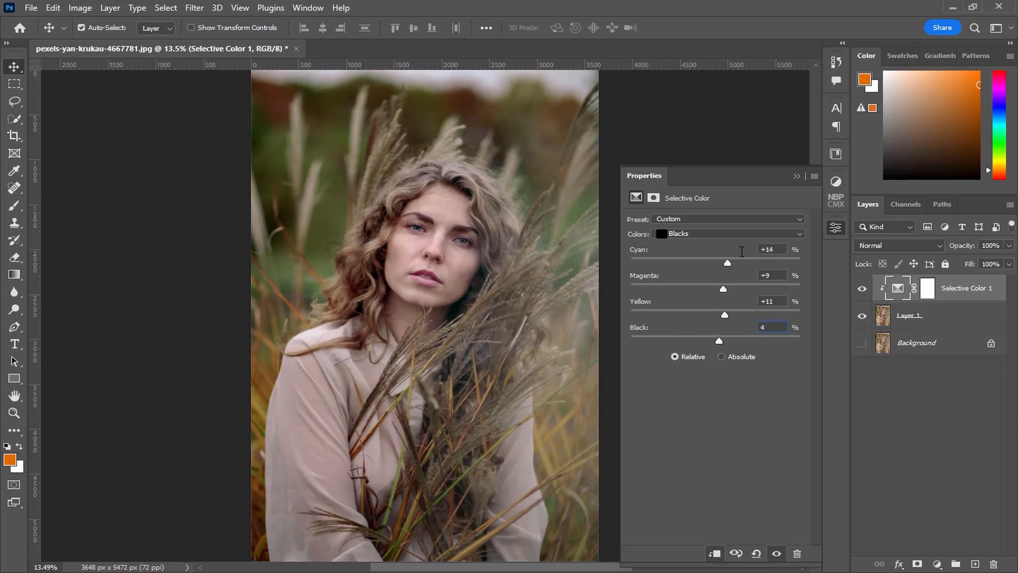
{"action": "left_click", "coordinate": [797, 177]}
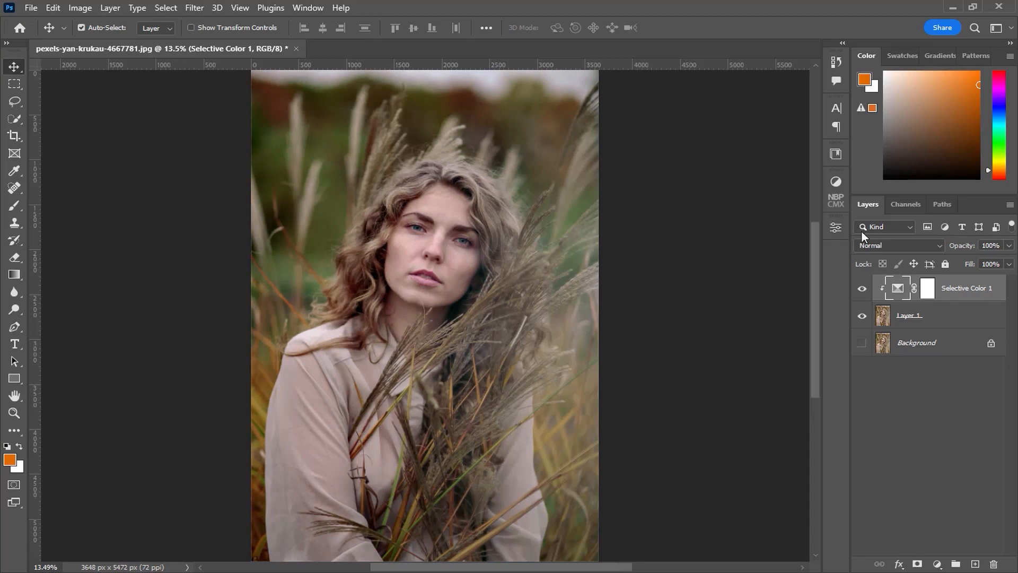
- Group the duplicated photo layer with its Selective Color adjustment, and show the Background again to compare before and after
{"action": "left_click", "coordinate": [955, 323]}
{"action": "left_click", "coordinate": [956, 564]}
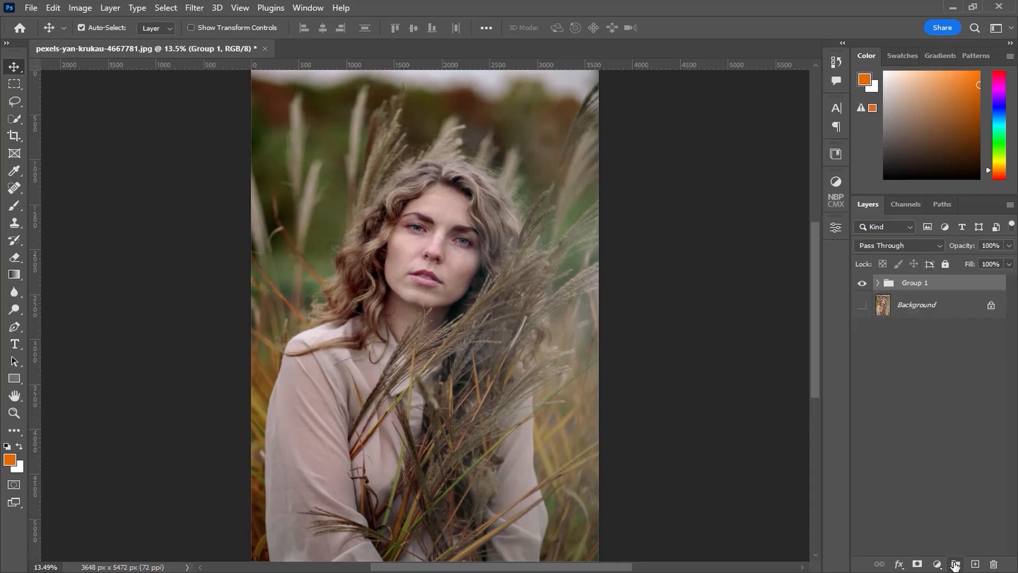
{"action": "left_click", "coordinate": [862, 305]}
{"action": "left_click", "coordinate": [863, 284]}
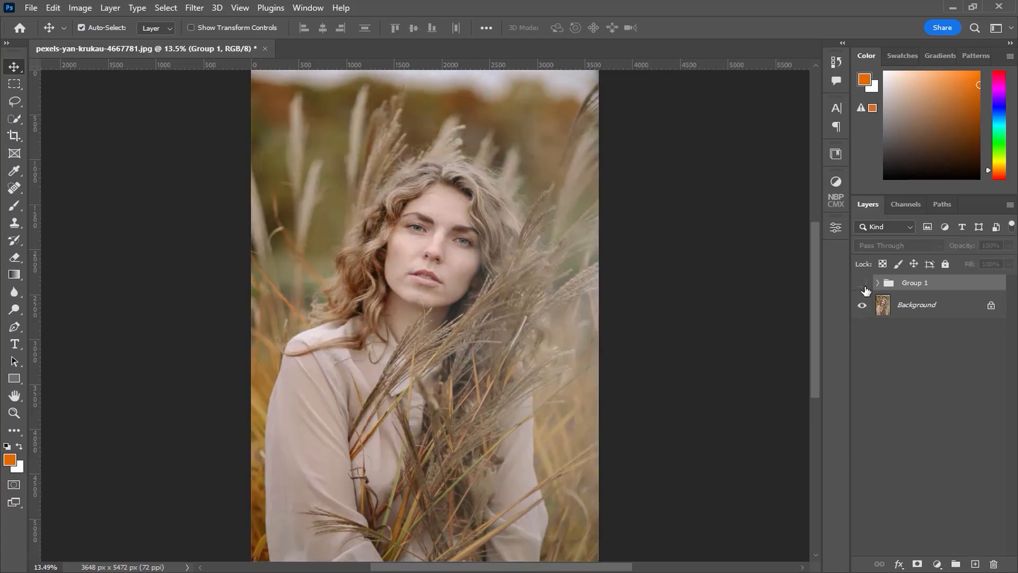
{"action": "left_click", "coordinate": [863, 284]}
- Stamp all visible layers into a new layer above the group and hide the group
{"action": "key", "text": "ctrl+shift+alt+e"}
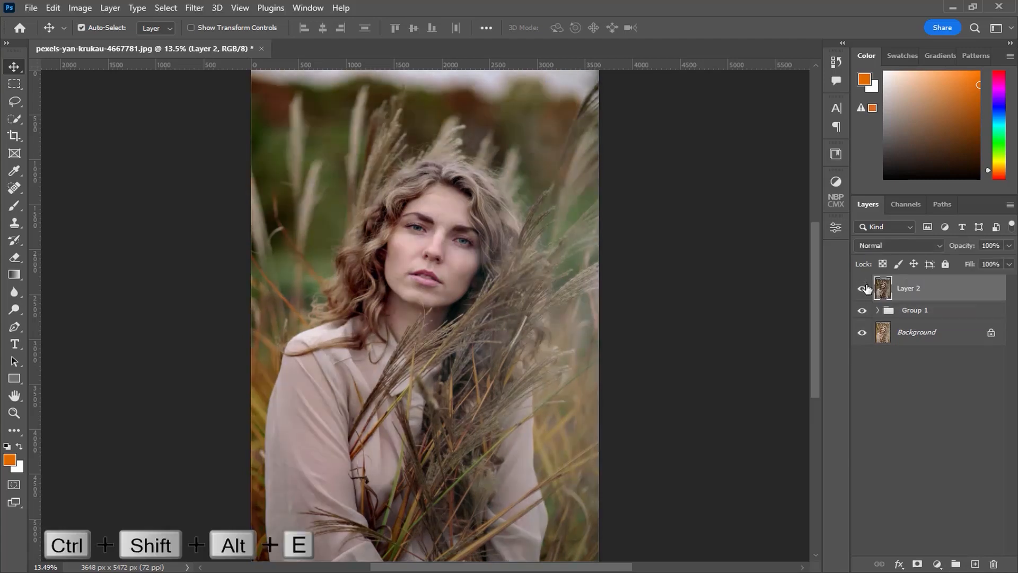
{"action": "left_click", "coordinate": [862, 310]}
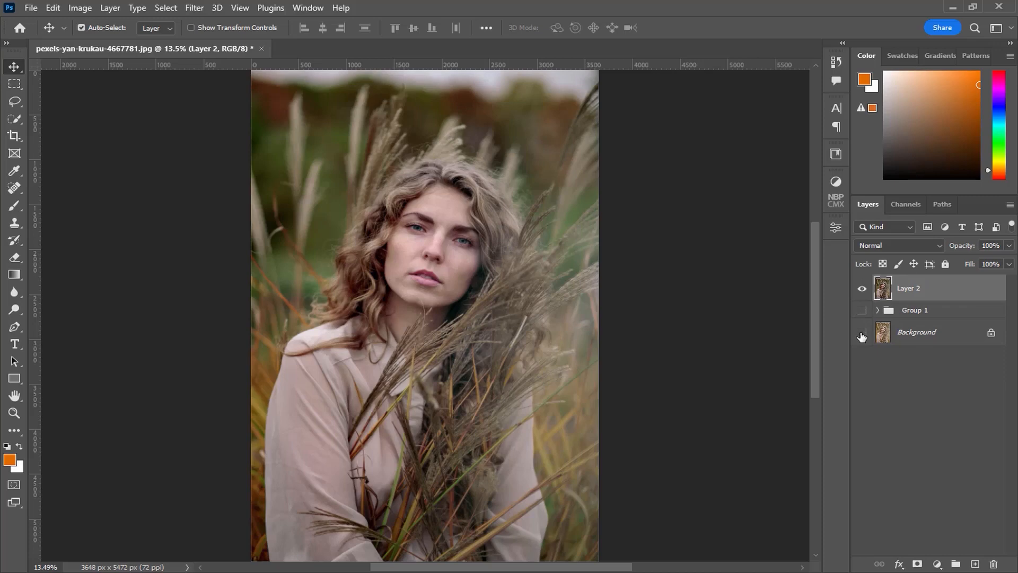
{"action": "left_click", "coordinate": [862, 288]}
{"action": "left_click", "coordinate": [862, 288]}
- Convert the stamped layer for smart filters and open it in the Camera Raw Filter
{"action": "left_click", "coordinate": [194, 8]}
{"action": "left_click", "coordinate": [213, 39]}
{"action": "left_click", "coordinate": [194, 7]}
{"action": "left_click", "coordinate": [212, 108]}
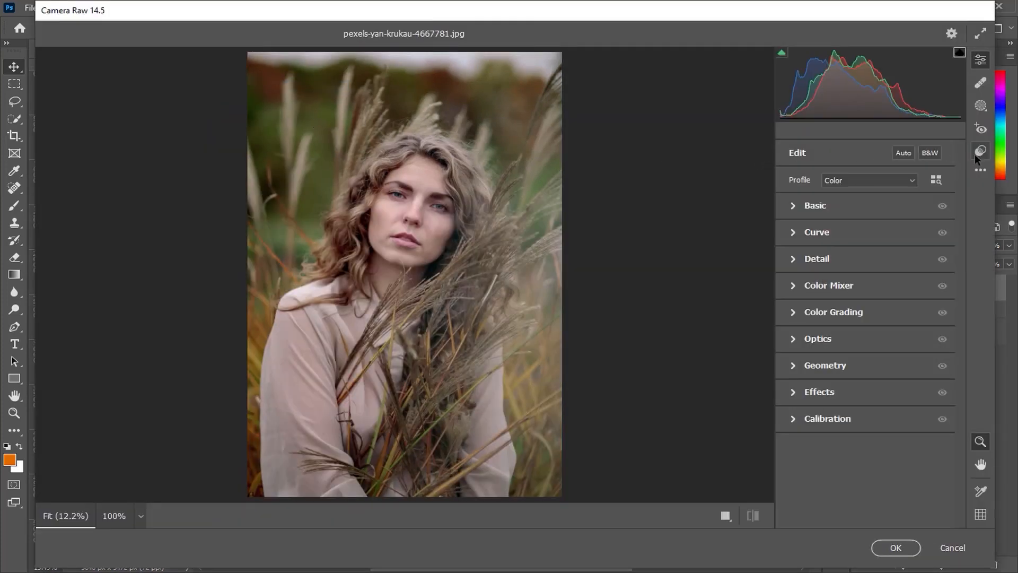
- Apply a color preset from the lower part of the Camera Raw presets list and return to the edit settings
{"action": "left_click", "coordinate": [976, 153]}
{"action": "scroll", "coordinate": [864, 323], "scroll_direction": "down", "scroll_amount": 5}
{"action": "left_click", "coordinate": [834, 377]}
{"action": "left_click", "coordinate": [979, 65]}
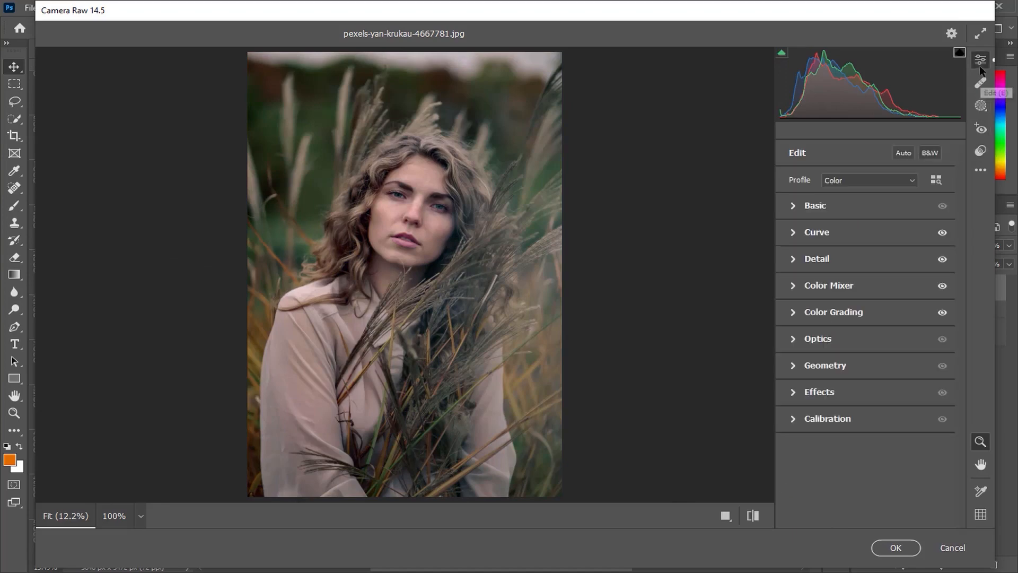
- Show the before and after views side by side and set the Basic Exposure to +0.35
{"action": "left_click", "coordinate": [831, 206]}
{"action": "left_click", "coordinate": [726, 516]}
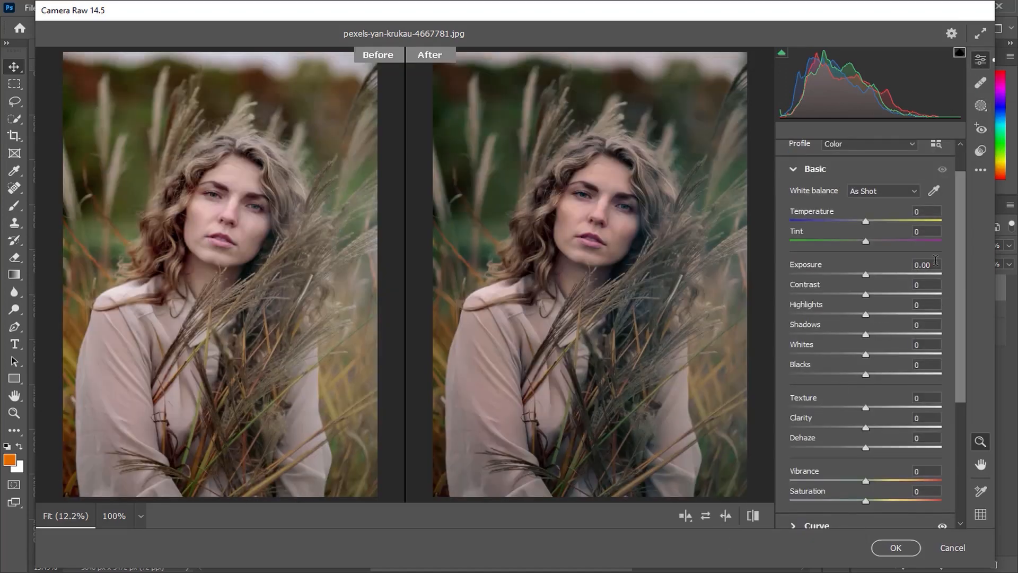
{"action": "left_click", "coordinate": [923, 264]}
{"action": "key", "text": "Up"}
{"action": "key", "text": "Up"}
{"action": "key", "text": "Up"}
{"action": "key", "text": "Up"}
{"action": "key", "text": "Up"}
{"action": "key", "text": "Tab"}
- Set the Basic Contrast to +8, Highlights to -8, Shadows to +11, Whites to -6 and Blacks to +6
{"action": "type", "text": "8"}
{"action": "key", "text": "Tab"}
{"action": "type", "text": "-8"}
{"action": "type", "text": "11"}
{"action": "key", "text": "Tab"}
{"action": "type", "text": "-6"}
{"action": "type", "text": "6"}
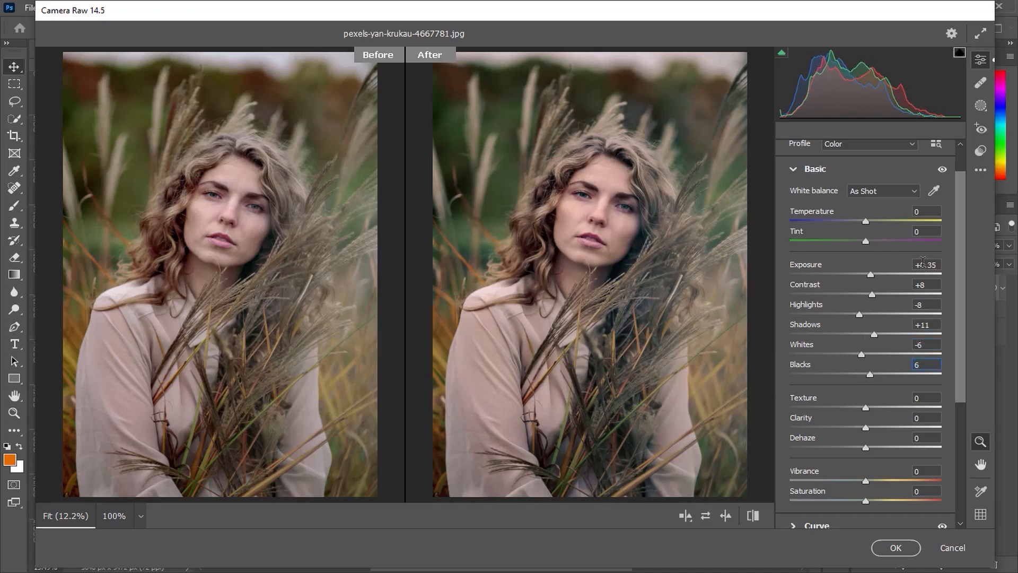
{"action": "type", "text": "15"}
{"action": "left_click", "coordinate": [855, 172]}
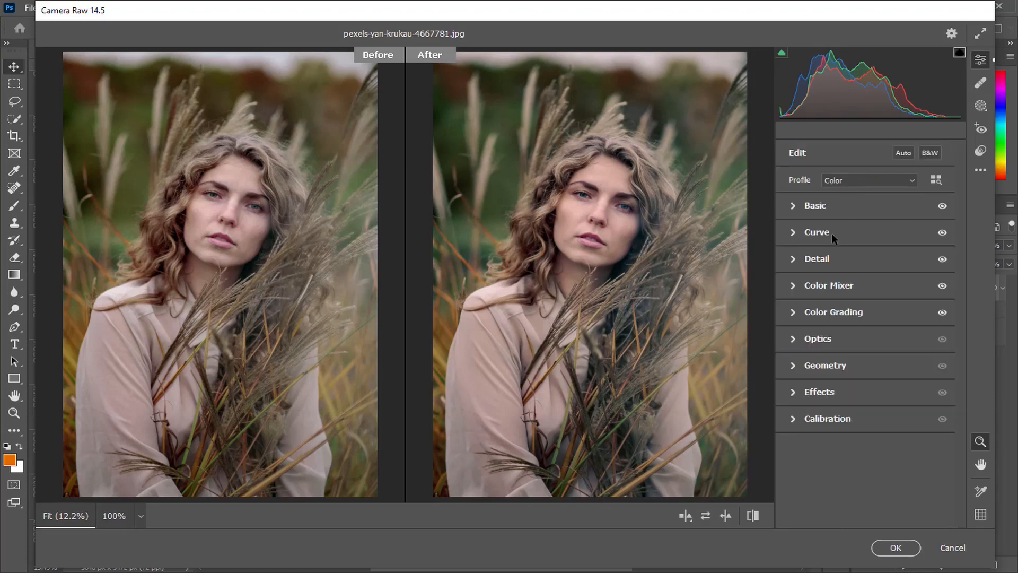
- Set the parametric curve to Highlights +18, Lights +6, Darks +3 and Shadows +2
{"action": "left_click", "coordinate": [831, 234]}
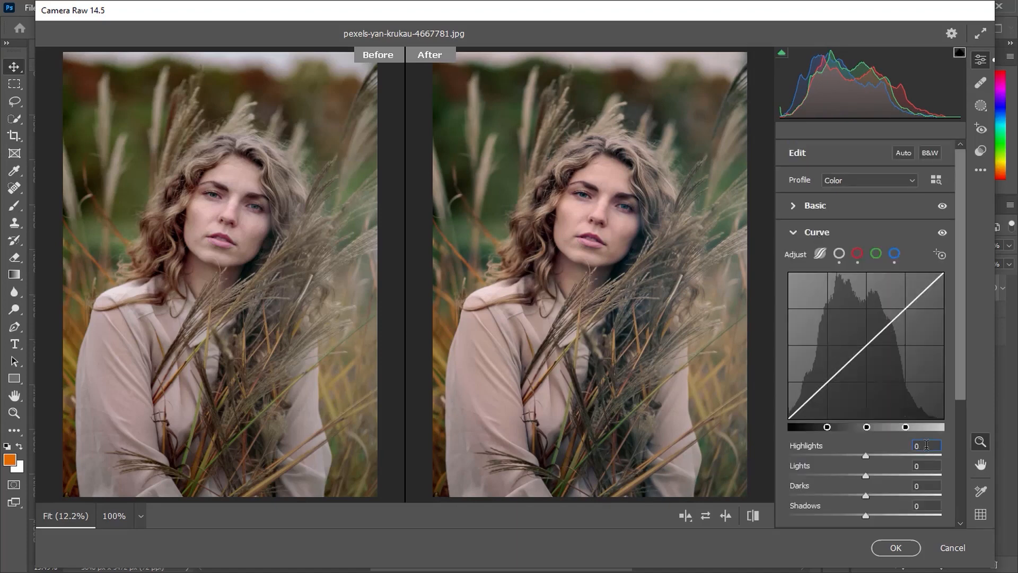
{"action": "type", "text": "18"}
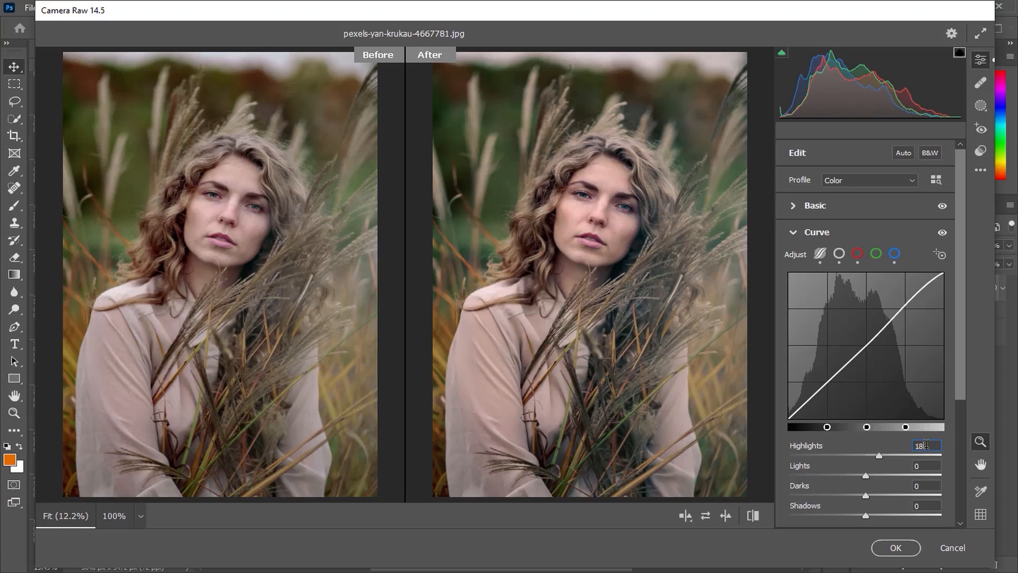
{"action": "key", "text": "Tab"}
{"action": "type", "text": "6"}
{"action": "key", "text": "Tab"}
{"action": "type", "text": "3"}
{"action": "key", "text": "Tab"}
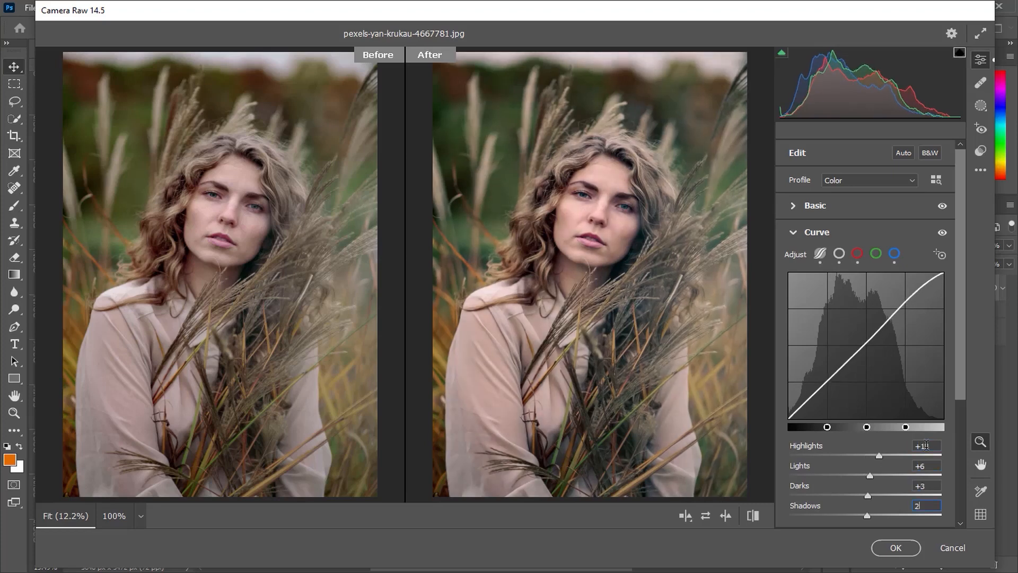
{"action": "left_click", "coordinate": [818, 237]}
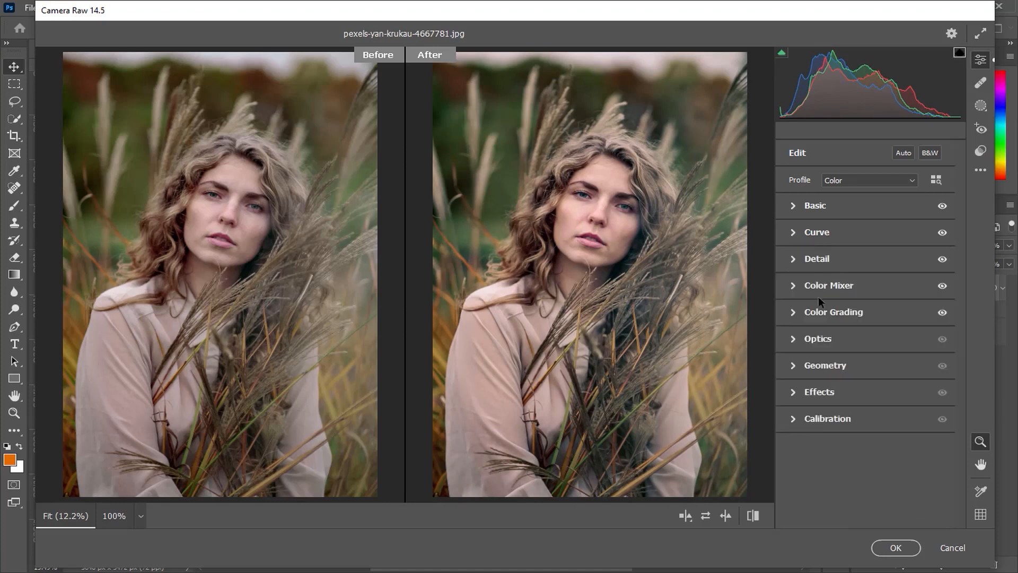
- Set Vignetting to -20 in the effects and apply the Camera Raw Filter to the layer
{"action": "left_click", "coordinate": [810, 398]}
{"action": "left_click", "coordinate": [921, 374]}
{"action": "type", "text": "-20"}
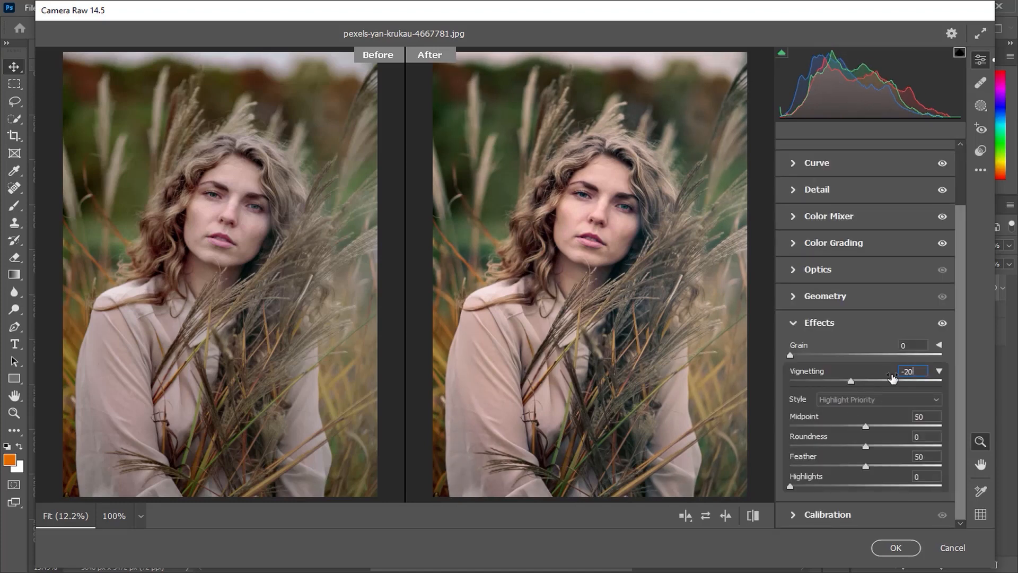
{"action": "left_click", "coordinate": [748, 518]}
{"action": "left_click", "coordinate": [749, 517]}
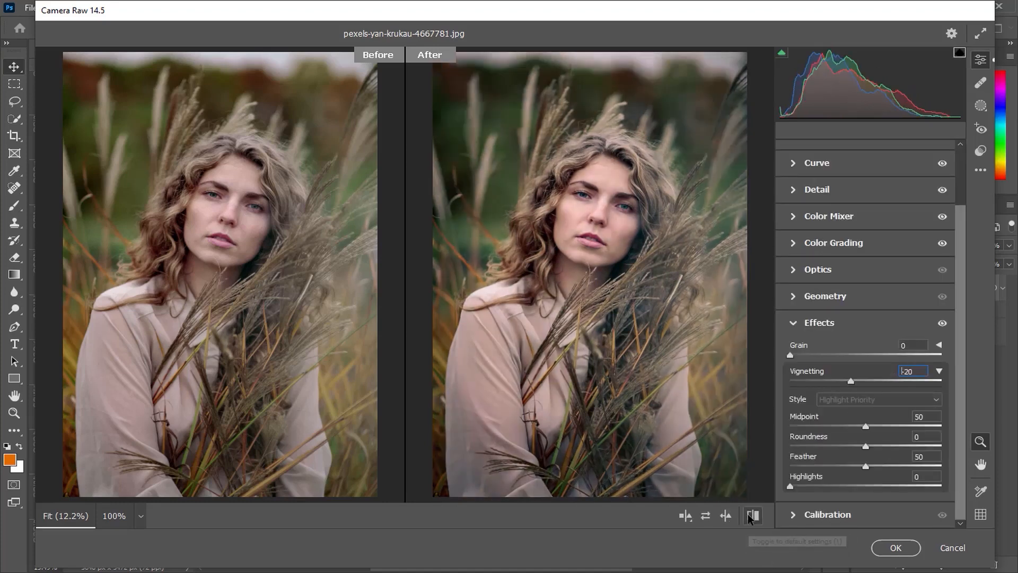
{"action": "left_click", "coordinate": [897, 551]}
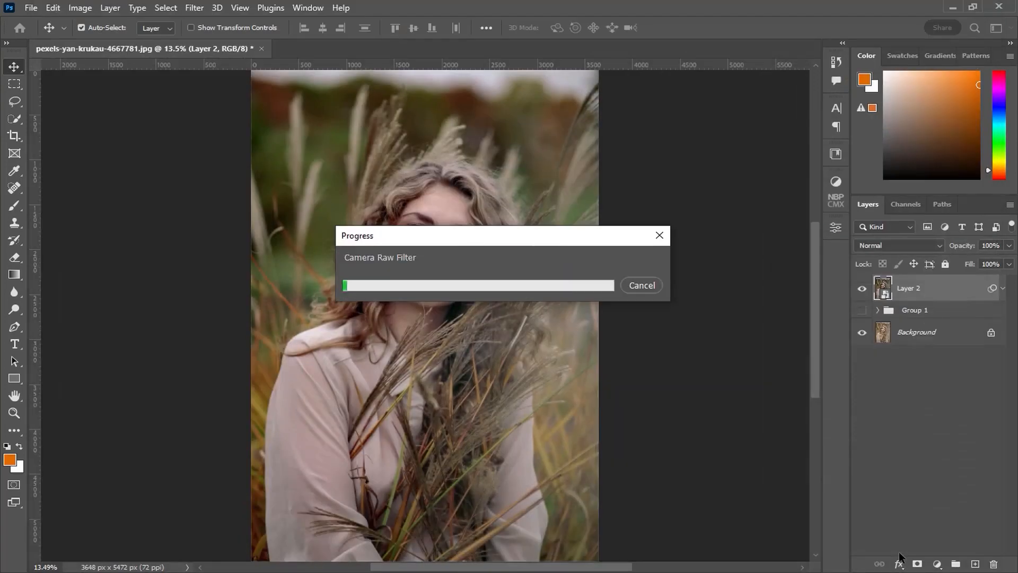
- Add a Color Lookup adjustment layer using the 3Strip.look 3DLUT file
{"action": "left_click", "coordinate": [937, 564]}
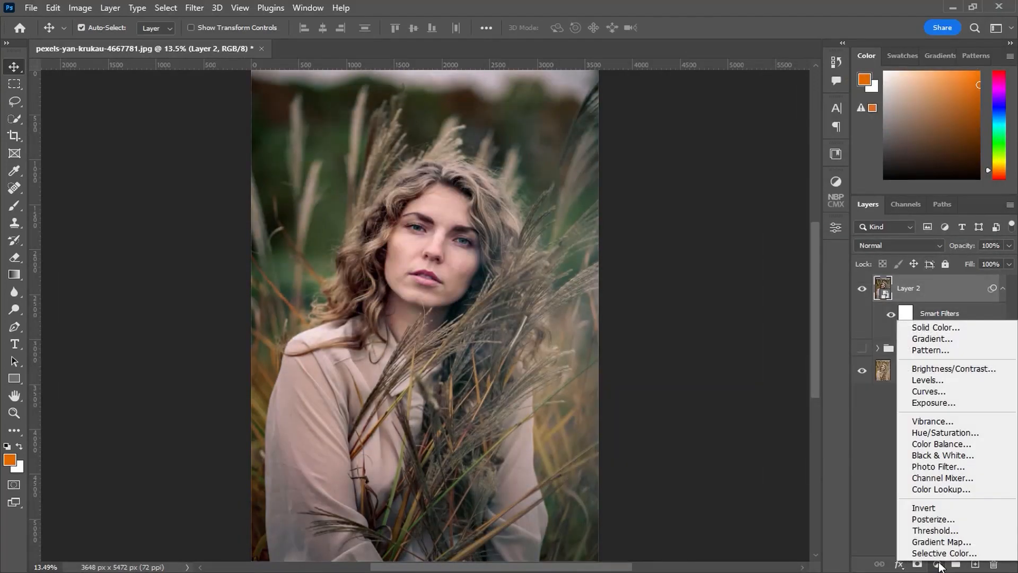
{"action": "left_click", "coordinate": [947, 489]}
{"action": "left_click", "coordinate": [739, 220]}
{"action": "left_click", "coordinate": [732, 48]}
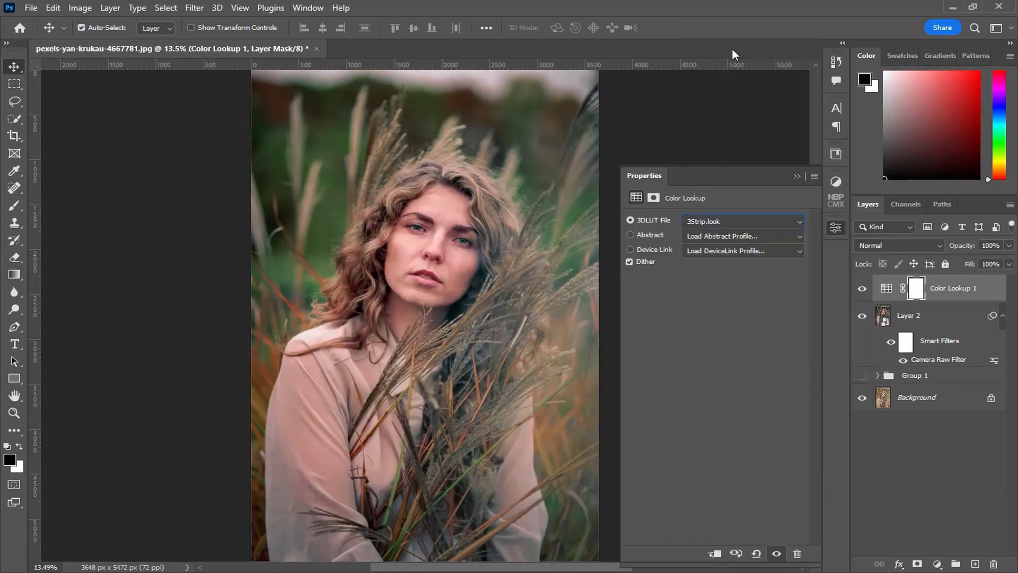
{"action": "left_click", "coordinate": [797, 176]}
- Lower the Color Lookup adjustment layer's opacity to 50%
{"action": "left_click", "coordinate": [1009, 245]}
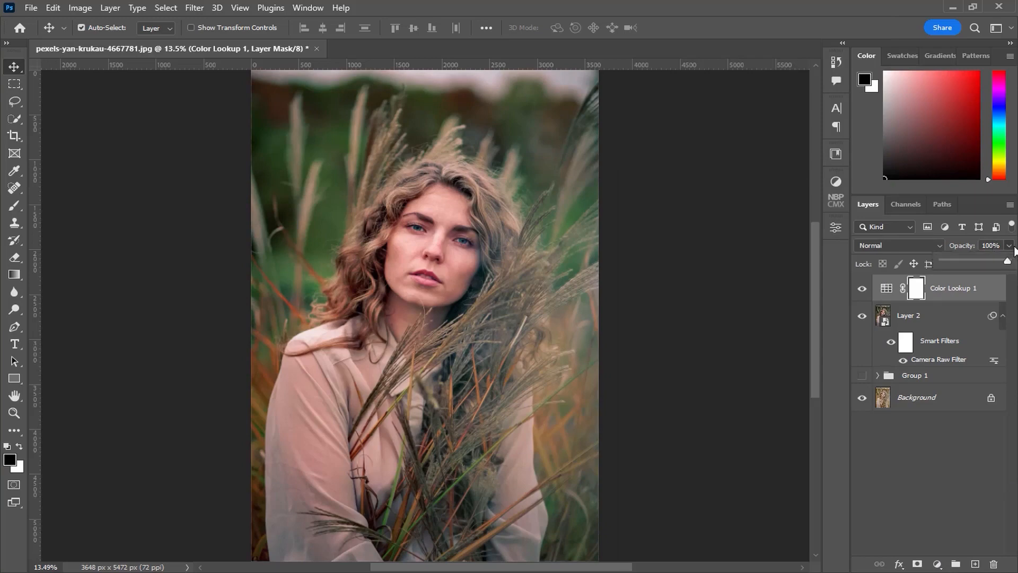
{"action": "left_click_drag", "start_coordinate": [1007, 262], "coordinate": [938, 266]}
{"action": "left_click", "coordinate": [955, 297]}
- Add a Brightness/Contrast adjustment layer above Color Lookup with Brightness 41, and invert its mask to black
{"action": "left_click", "coordinate": [937, 564]}
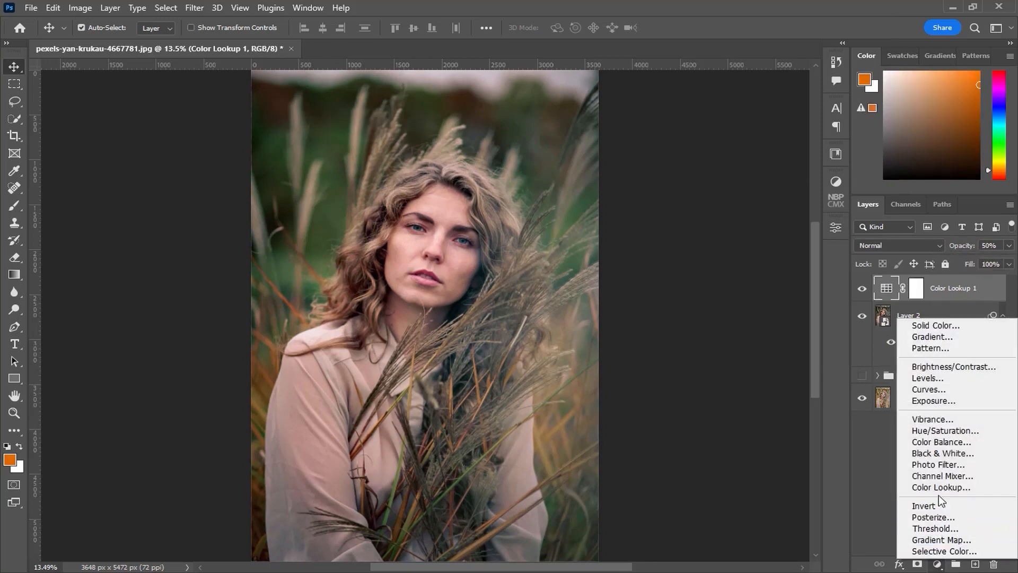
{"action": "left_click", "coordinate": [943, 367]}
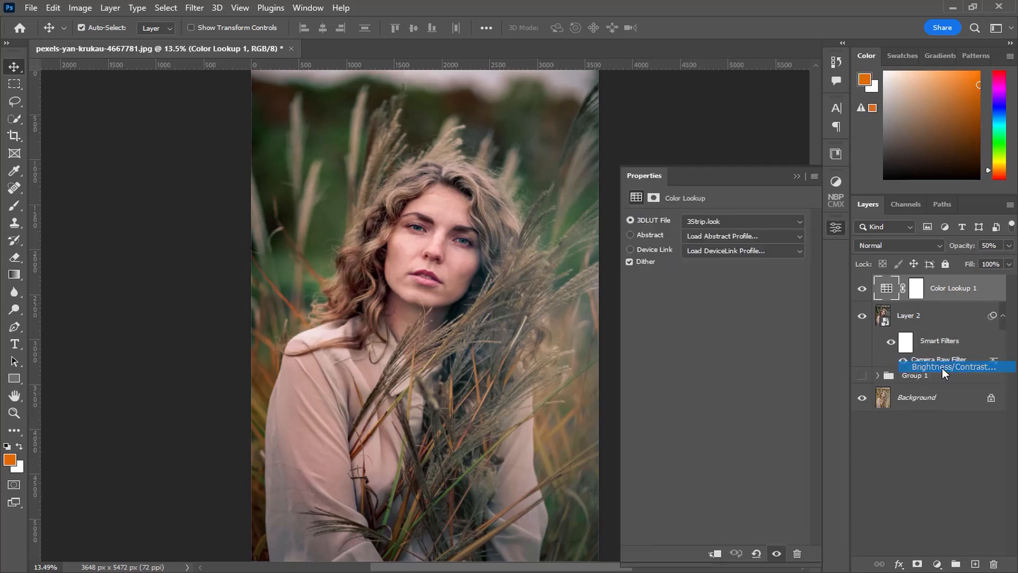
{"action": "left_click_drag", "start_coordinate": [717, 256], "coordinate": [739, 257]}
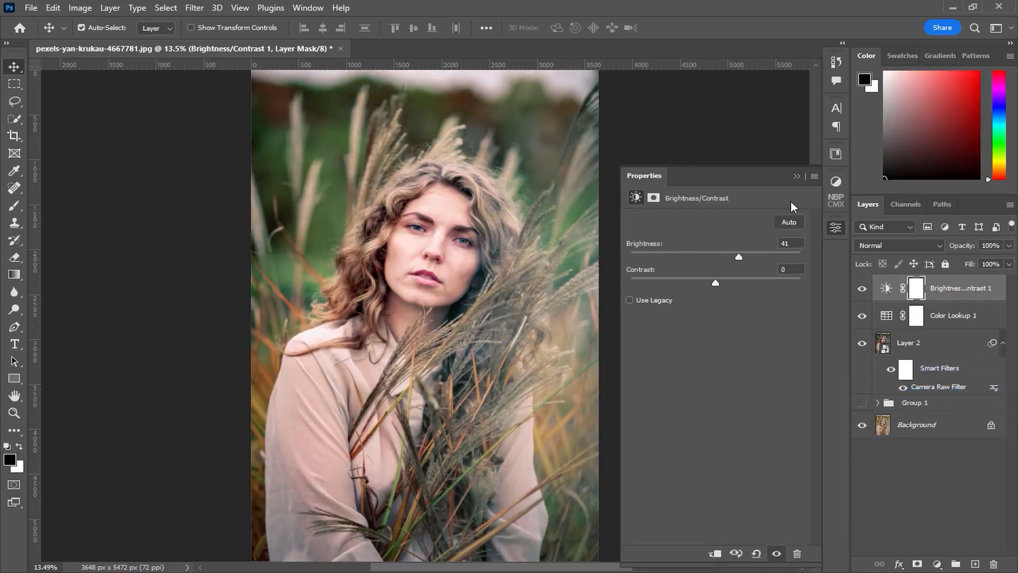
{"action": "left_click", "coordinate": [796, 176]}
{"action": "key", "text": "ctrl+i"}
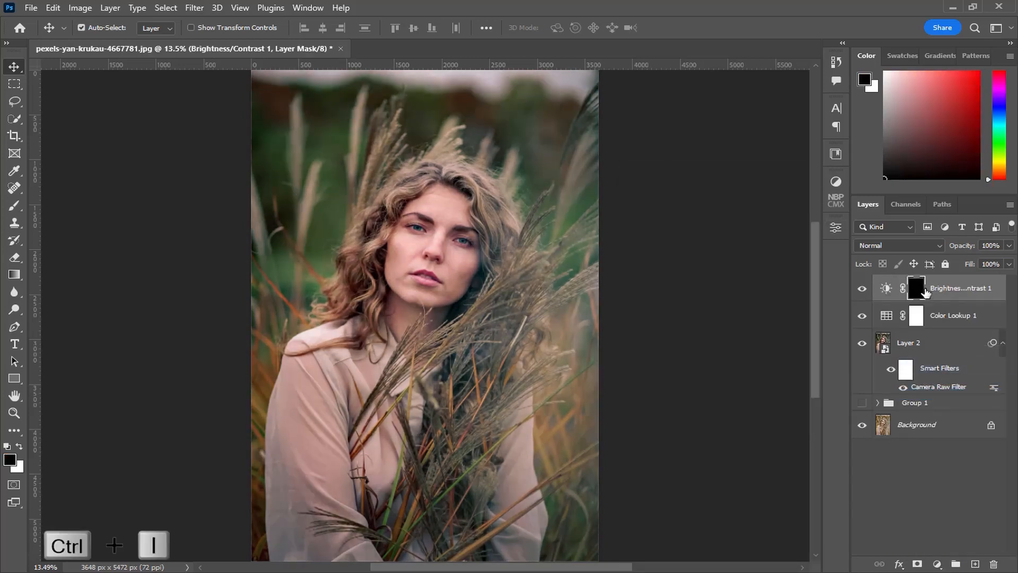
- Set up the Brush tool with the Soft Round Pressure Opacity and Flow preset
{"action": "key", "text": "b"}
{"action": "left_click_drag", "start_coordinate": [494, 266], "coordinate": [364, 273]}
{"action": "left_click", "coordinate": [102, 28]}
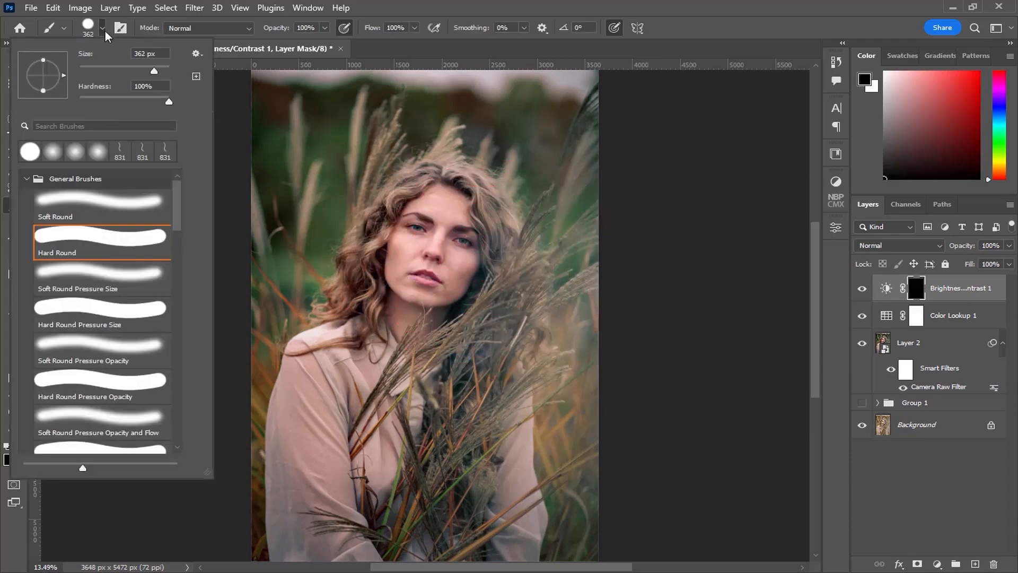
{"action": "left_click", "coordinate": [108, 432]}
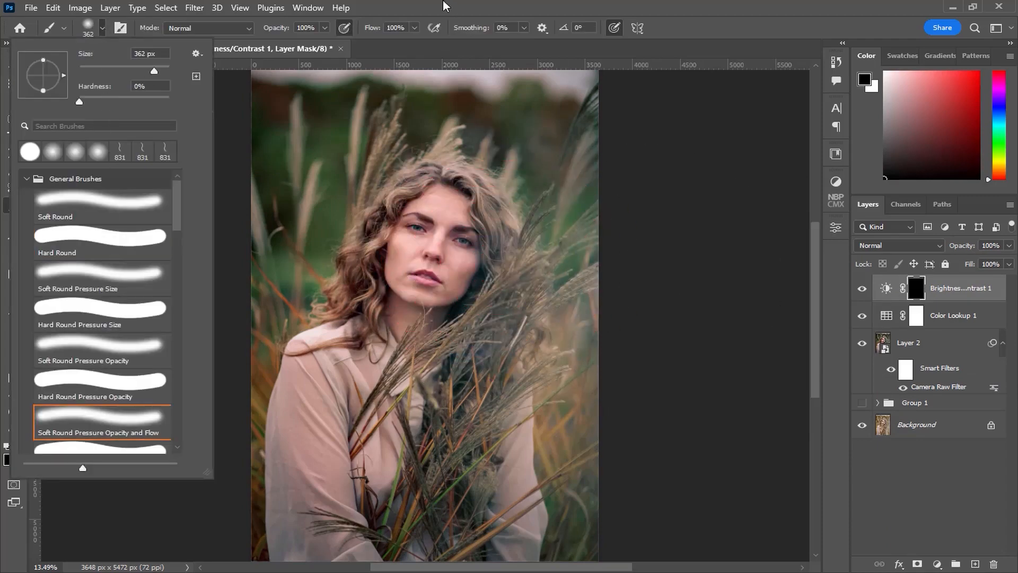
{"action": "left_click", "coordinate": [433, 23]}
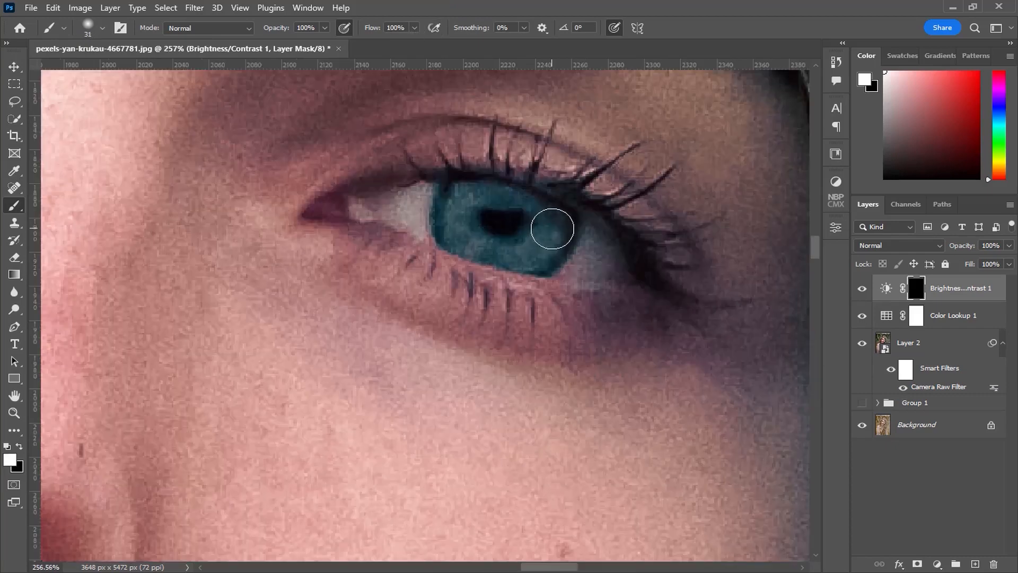
- Paint white on the Brightness/Contrast mask over both irises to brighten the eyes
{"action": "mouse_move", "coordinate": [552, 223]}
{"action": "left_mouse_down"}
{"action": "mouse_move", "coordinate": [525, 248]}
{"action": "mouse_move", "coordinate": [487, 242]}
{"action": "mouse_move", "coordinate": [466, 207]}
{"action": "left_mouse_up"}
{"action": "mouse_move", "coordinate": [341, 248]}
{"action": "left_mouse_down"}
{"action": "mouse_move", "coordinate": [513, 332]}
{"action": "mouse_move", "coordinate": [689, 392]}
{"action": "left_mouse_up"}
{"action": "left_click_drag", "start_coordinate": [299, 318], "coordinate": [666, 456]}
{"action": "mouse_move", "coordinate": [400, 266]}
{"action": "left_mouse_down"}
{"action": "mouse_move", "coordinate": [342, 273]}
{"action": "mouse_move", "coordinate": [312, 239]}
{"action": "left_mouse_up"}
{"action": "scroll", "coordinate": [310, 363], "scroll_direction": "down", "scroll_amount": 10}
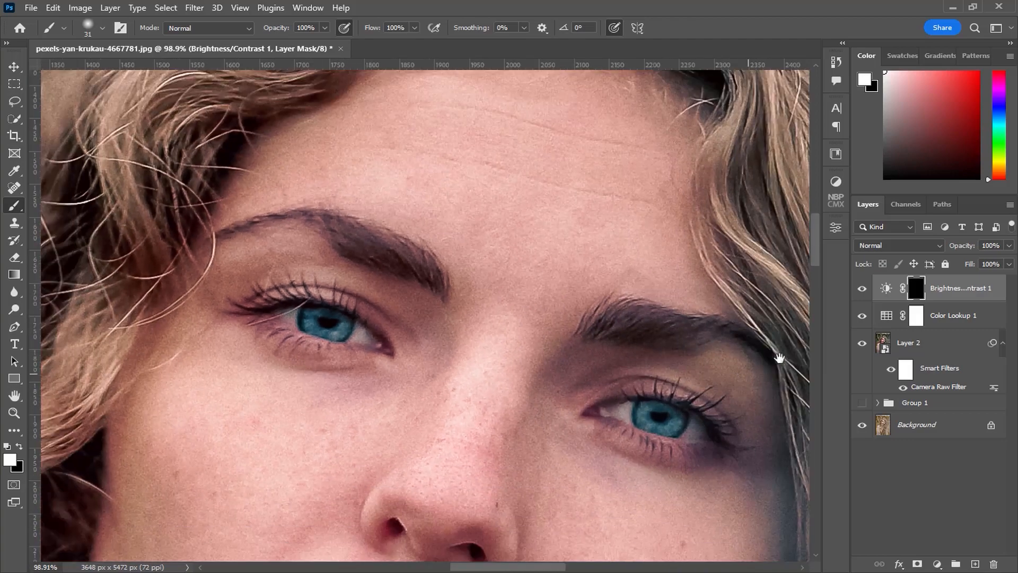
- Set the eye adjustment's Brightness to 33 and adjust its layer mask's feather
{"action": "left_click", "coordinate": [835, 228]}
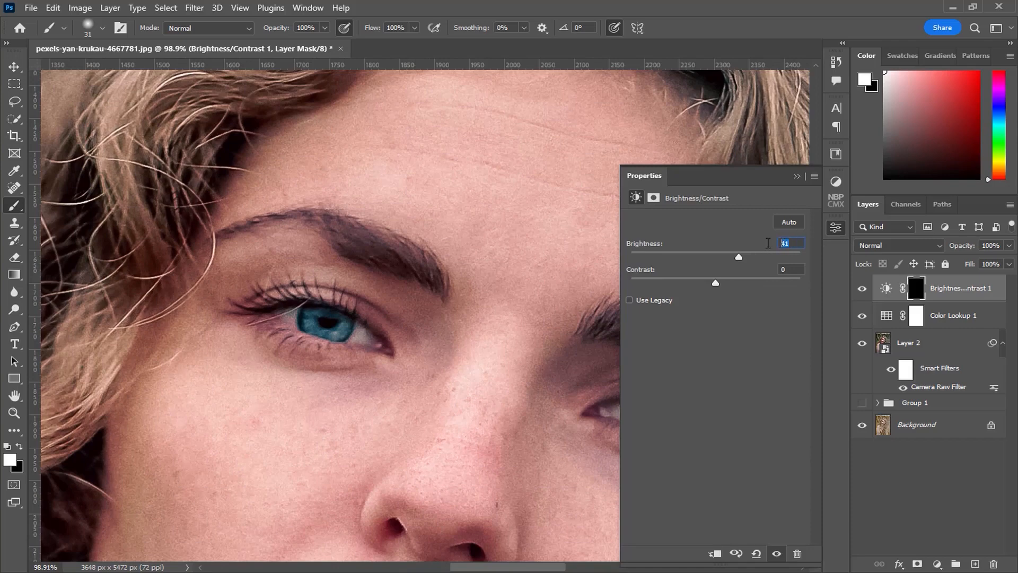
{"action": "type", "text": "33"}
{"action": "left_click", "coordinate": [654, 197]}
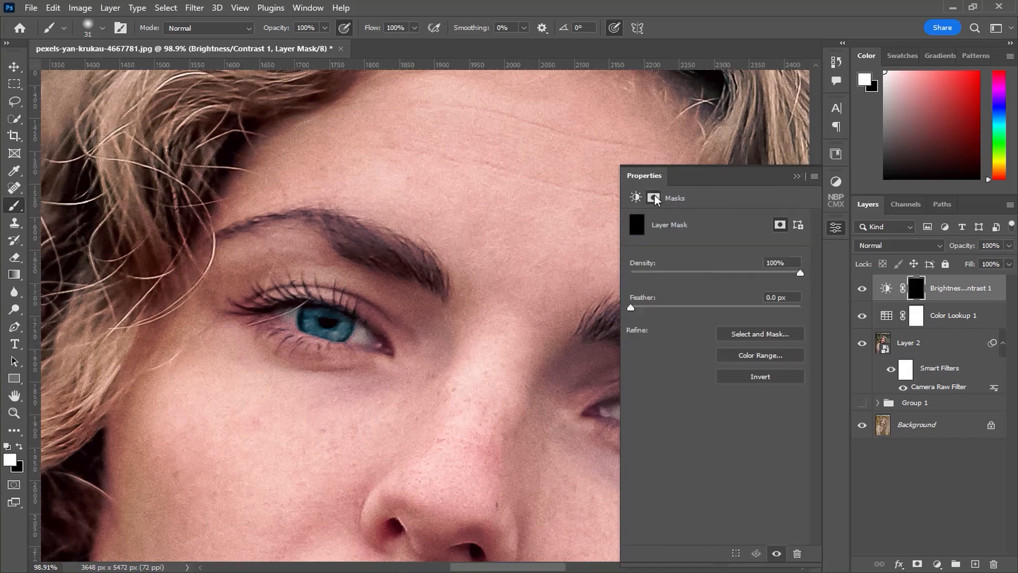
{"action": "left_click_drag", "start_coordinate": [717, 306], "coordinate": [712, 308]}
{"action": "left_click", "coordinate": [797, 177]}
{"action": "key", "text": "ctrl+0"}
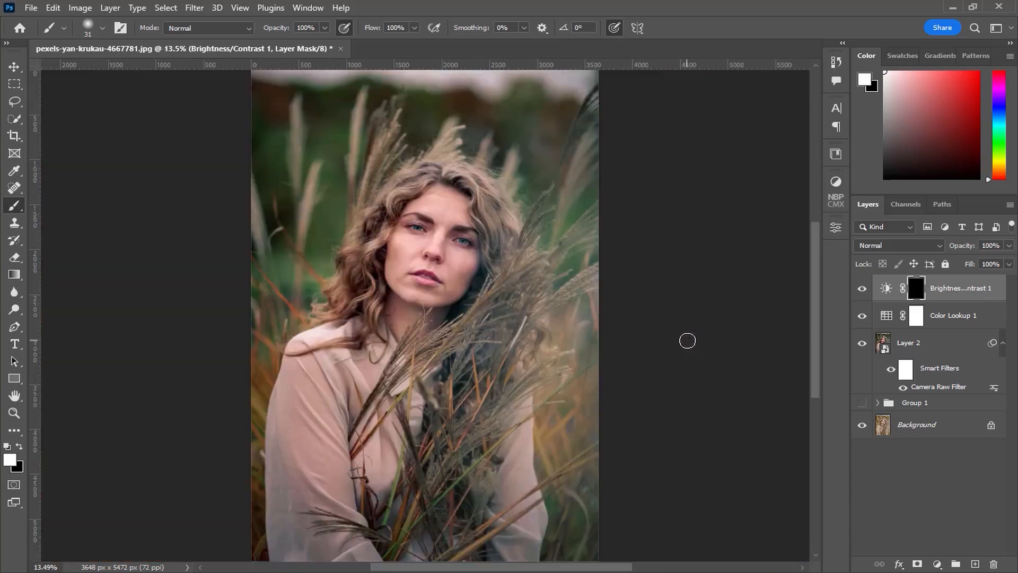
- Add a magenta Solid Color fill layer with color de00b2 above the Brightness/Contrast layer
{"action": "left_click", "coordinate": [957, 290]}
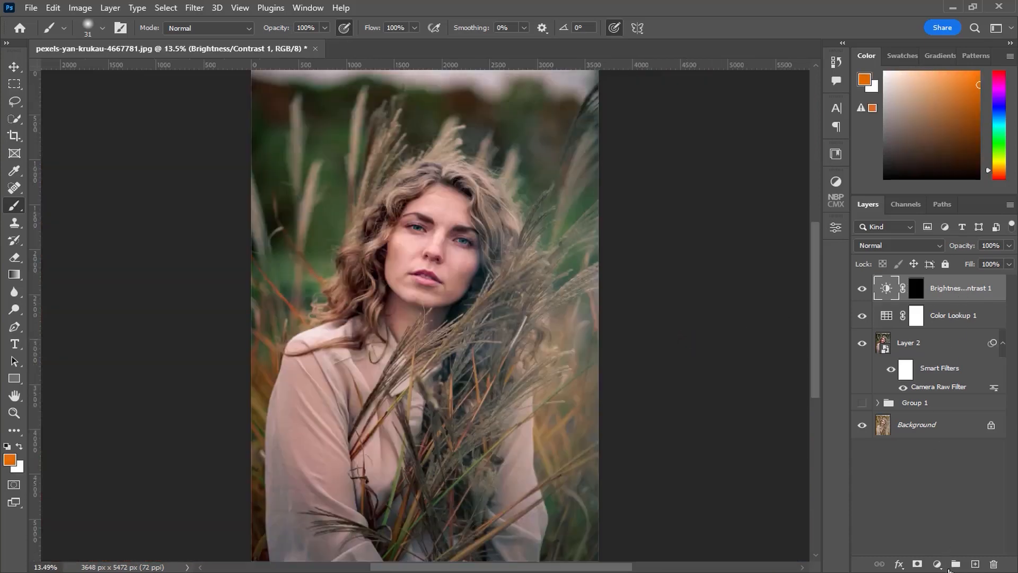
{"action": "left_click", "coordinate": [937, 563]}
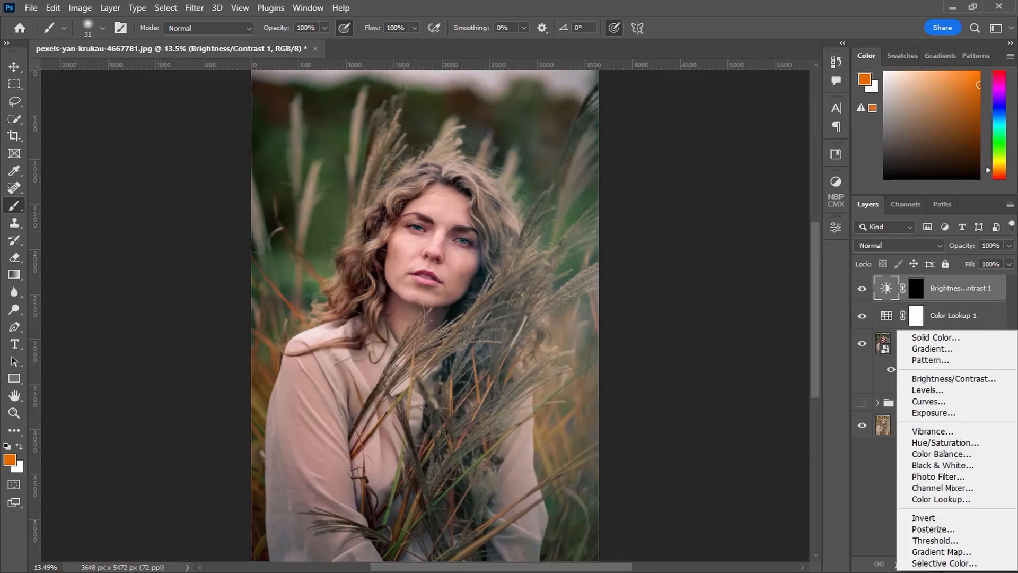
{"action": "left_click", "coordinate": [936, 338]}
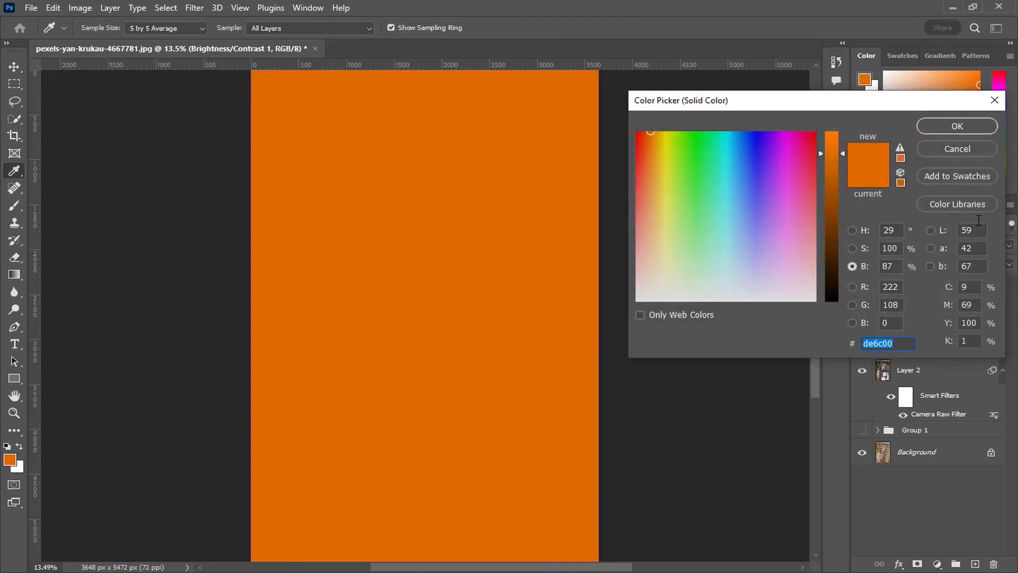
{"action": "left_click", "coordinate": [853, 230]}
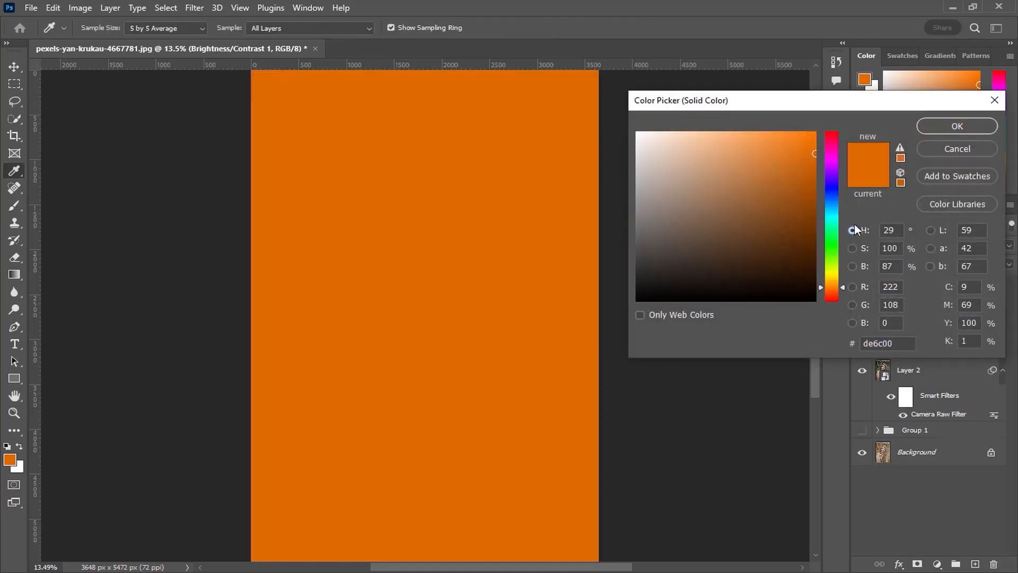
{"action": "left_click", "coordinate": [832, 155]}
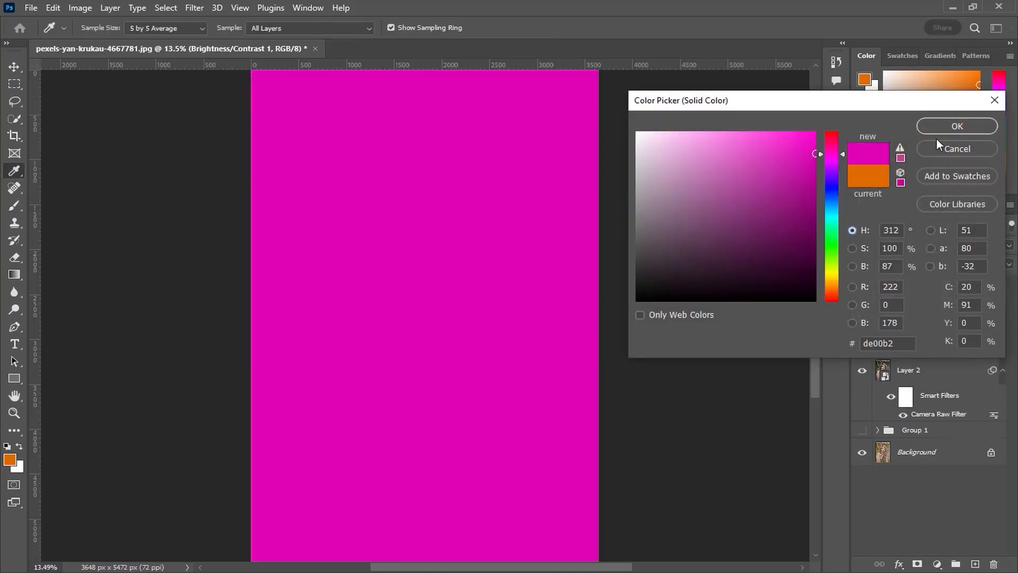
{"action": "left_click", "coordinate": [945, 128]}
- Invert the magenta fill layer's mask and paint white over the upper lip with a small soft brush
{"action": "left_click", "coordinate": [917, 289]}
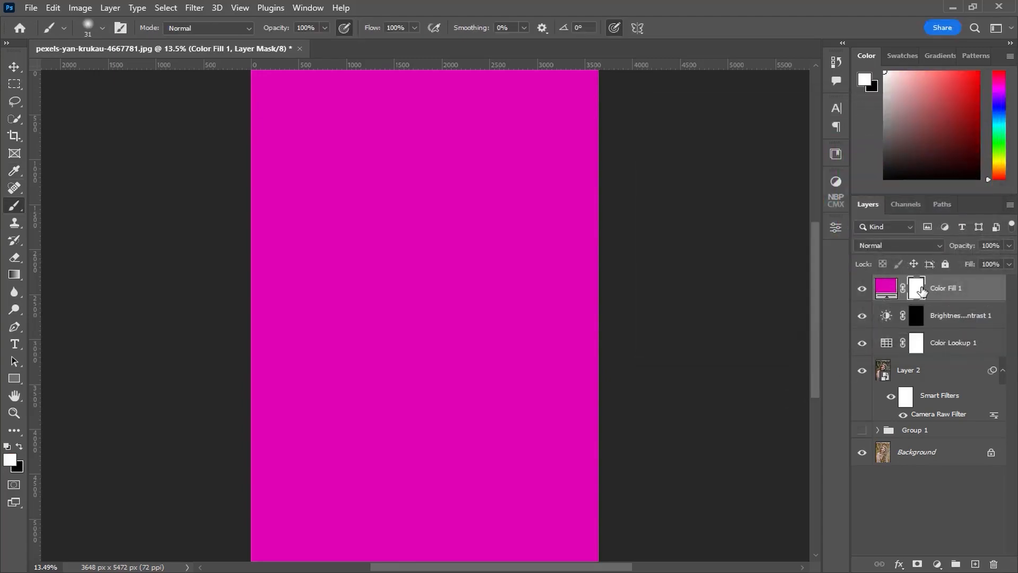
{"action": "key", "text": "ctrl+i"}
{"action": "scroll", "coordinate": [451, 292], "scroll_direction": "up", "scroll_amount": 10}
{"action": "key", "text": "bracketleft"}
{"action": "key", "text": "bracketleft"}
{"action": "mouse_move", "coordinate": [125, 277]}
{"action": "left_mouse_down"}
{"action": "mouse_move", "coordinate": [192, 268]}
{"action": "mouse_move", "coordinate": [352, 209]}
{"action": "mouse_move", "coordinate": [488, 238]}
{"action": "mouse_move", "coordinate": [586, 294]}
{"action": "mouse_move", "coordinate": [723, 448]}
{"action": "mouse_move", "coordinate": [631, 402]}
{"action": "mouse_move", "coordinate": [537, 331]}
{"action": "mouse_move", "coordinate": [405, 294]}
{"action": "mouse_move", "coordinate": [276, 282]}
{"action": "mouse_move", "coordinate": [159, 289]}
{"action": "mouse_move", "coordinate": [333, 255]}
{"action": "mouse_move", "coordinate": [307, 246]}
{"action": "mouse_move", "coordinate": [267, 272]}
{"action": "mouse_move", "coordinate": [233, 265]}
{"action": "mouse_move", "coordinate": [422, 269]}
{"action": "mouse_move", "coordinate": [334, 232]}
{"action": "mouse_move", "coordinate": [393, 218]}
{"action": "mouse_move", "coordinate": [436, 241]}
{"action": "mouse_move", "coordinate": [539, 249]}
{"action": "mouse_move", "coordinate": [545, 268]}
{"action": "mouse_move", "coordinate": [502, 278]}
{"action": "mouse_move", "coordinate": [420, 227]}
{"action": "mouse_move", "coordinate": [446, 262]}
{"action": "mouse_move", "coordinate": [418, 279]}
{"action": "mouse_move", "coordinate": [568, 318]}
{"action": "mouse_move", "coordinate": [563, 308]}
{"action": "mouse_move", "coordinate": [609, 352]}
{"action": "left_mouse_up"}
{"action": "right_click", "coordinate": [333, 256], "text": "alt"}
{"action": "key", "text": "bracketleft"}
{"action": "key", "text": "bracketleft"}
{"action": "key", "text": "bracketleft"}
{"action": "mouse_move", "coordinate": [703, 438]}
{"action": "left_mouse_down"}
{"action": "mouse_move", "coordinate": [669, 394]}
{"action": "mouse_move", "coordinate": [634, 371]}
{"action": "mouse_move", "coordinate": [661, 395]}
{"action": "mouse_move", "coordinate": [655, 405]}
{"action": "mouse_move", "coordinate": [554, 338]}
{"action": "mouse_move", "coordinate": [633, 376]}
{"action": "mouse_move", "coordinate": [705, 436]}
{"action": "mouse_move", "coordinate": [682, 421]}
{"action": "left_mouse_up"}
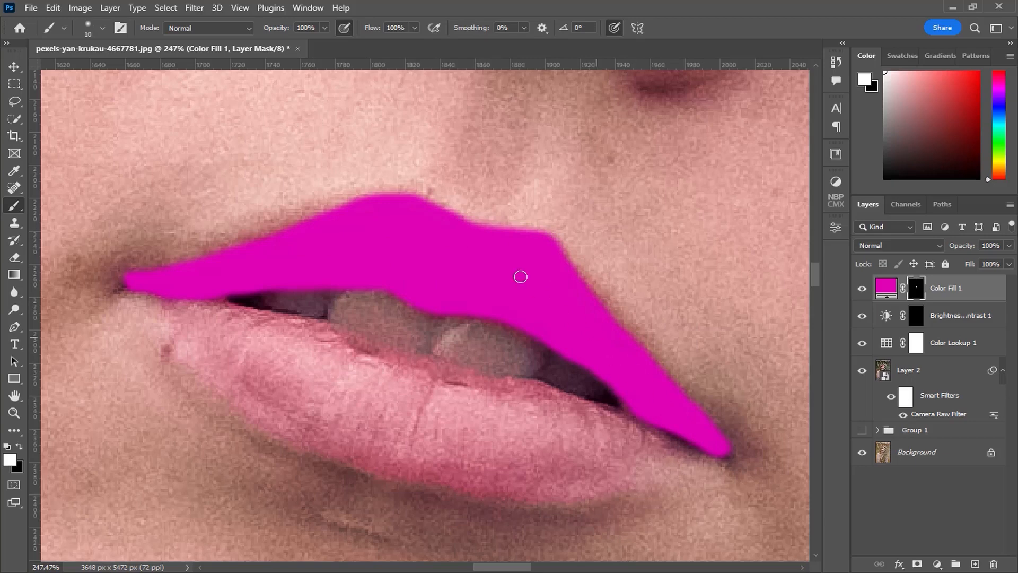
{"action": "key", "text": "bracketright"}
{"action": "key", "text": "bracketright"}
{"action": "key", "text": "bracketright"}
- Set the upper lip fill layer's blend mode to Multiply
{"action": "left_click", "coordinate": [889, 247]}
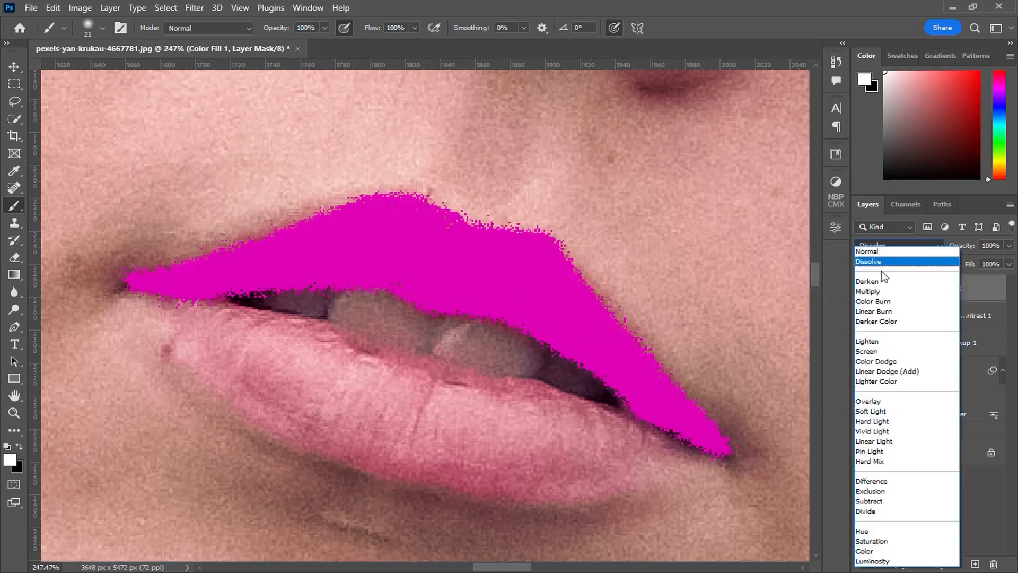
{"action": "left_click", "coordinate": [876, 291]}
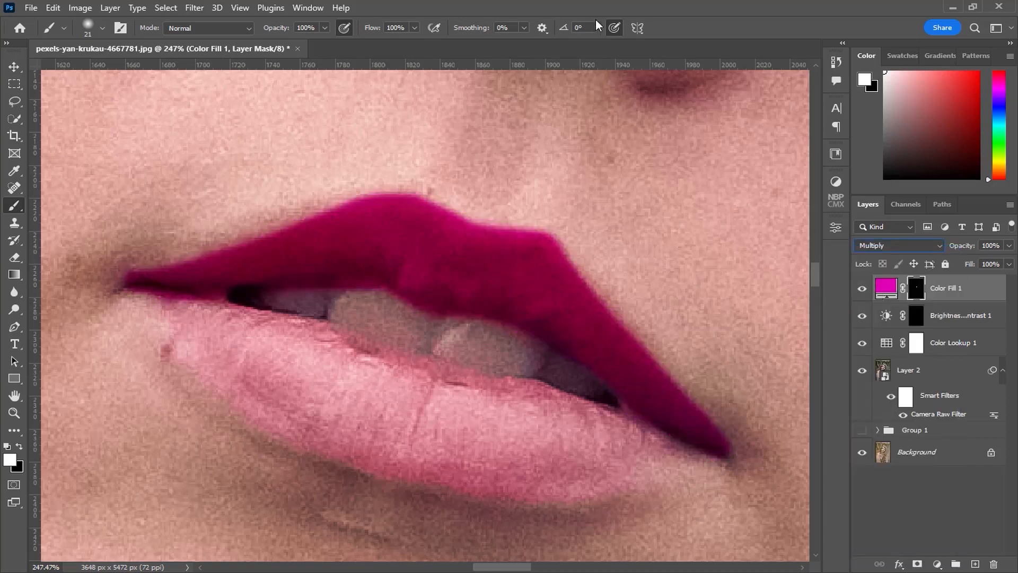
{"action": "left_click", "coordinate": [995, 295]}
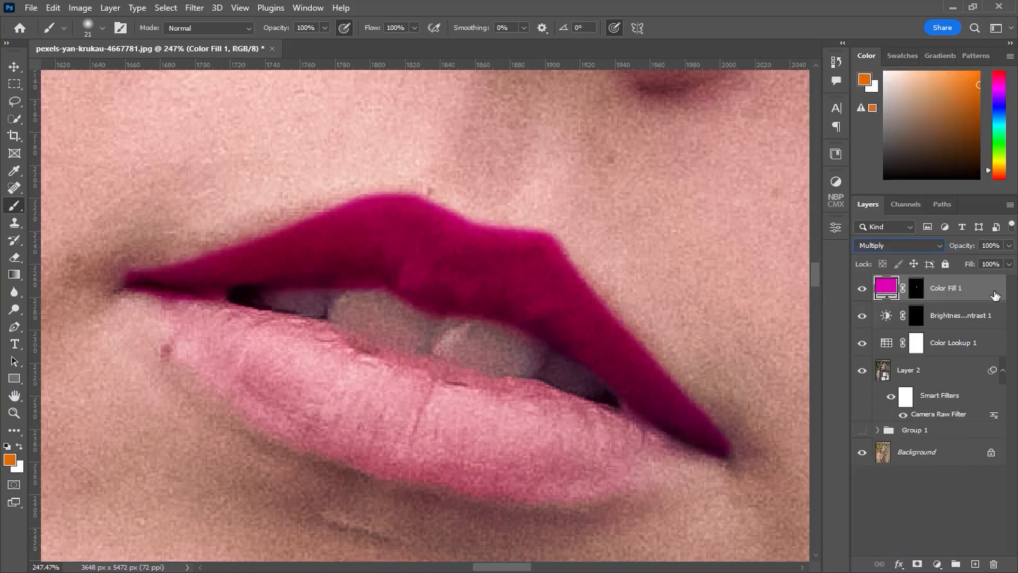
- Add a second Solid Color fill layer with color de00cc directly above the Brightness/Contrast layer
{"action": "left_click", "coordinate": [955, 320]}
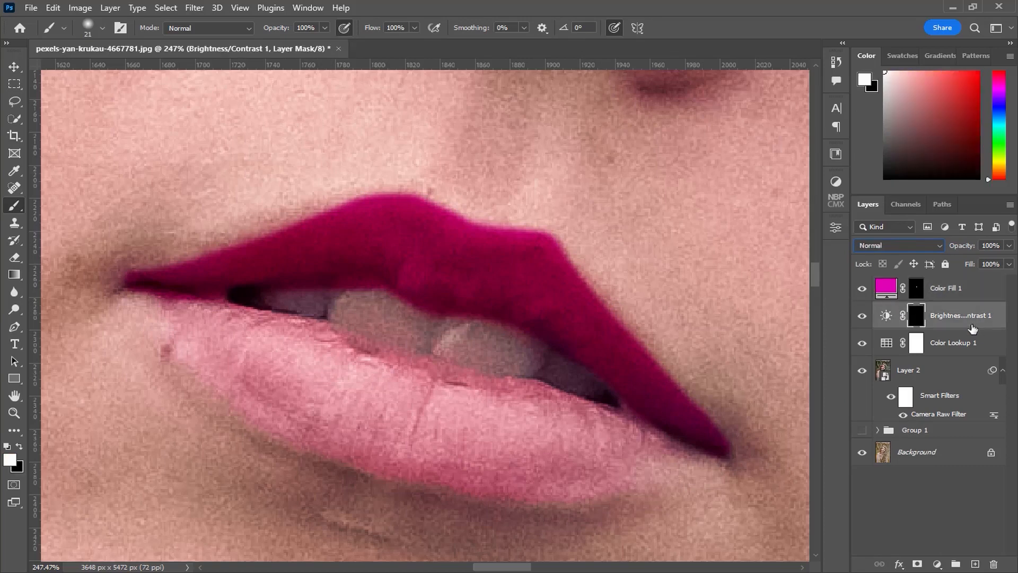
{"action": "left_click", "coordinate": [937, 564]}
{"action": "left_click", "coordinate": [935, 330]}
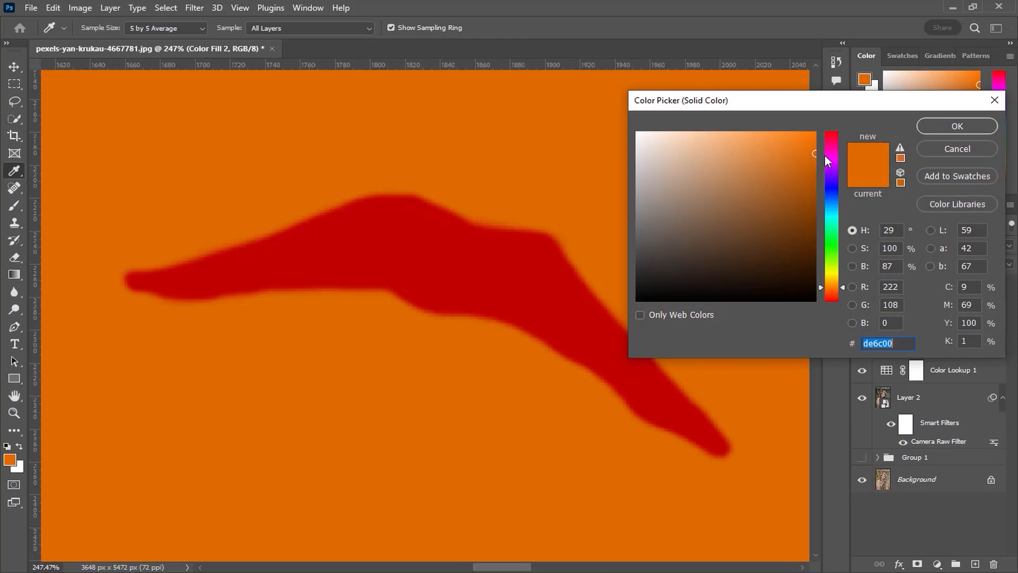
{"action": "left_click", "coordinate": [829, 157]}
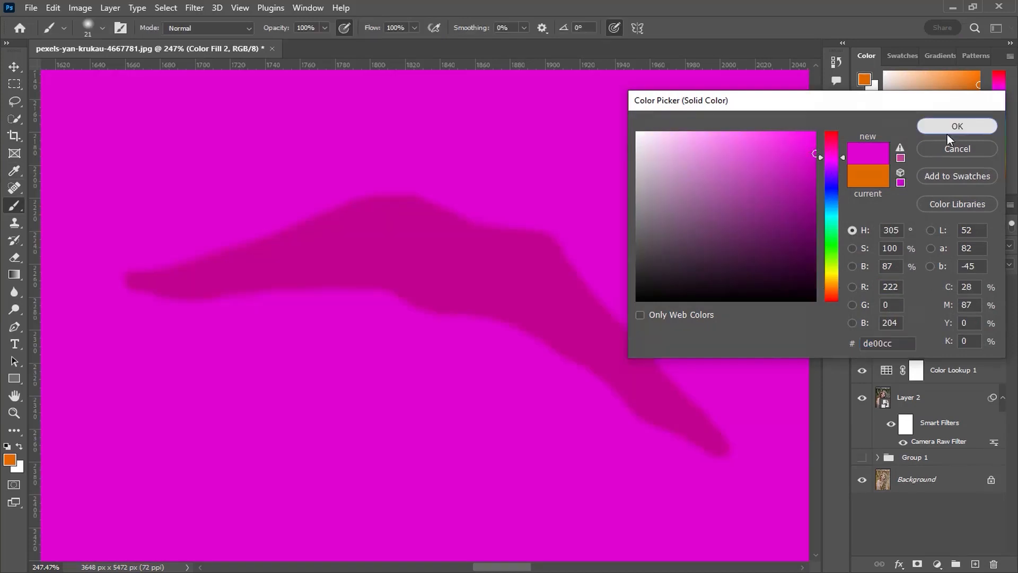
{"action": "left_click", "coordinate": [947, 129]}
- Invert the second fill layer's mask to black and paint white over the lower lip
{"action": "key", "text": "b"}
{"action": "left_click", "coordinate": [918, 315]}
{"action": "key", "text": "d"}
{"action": "key", "text": "ctrl+i"}
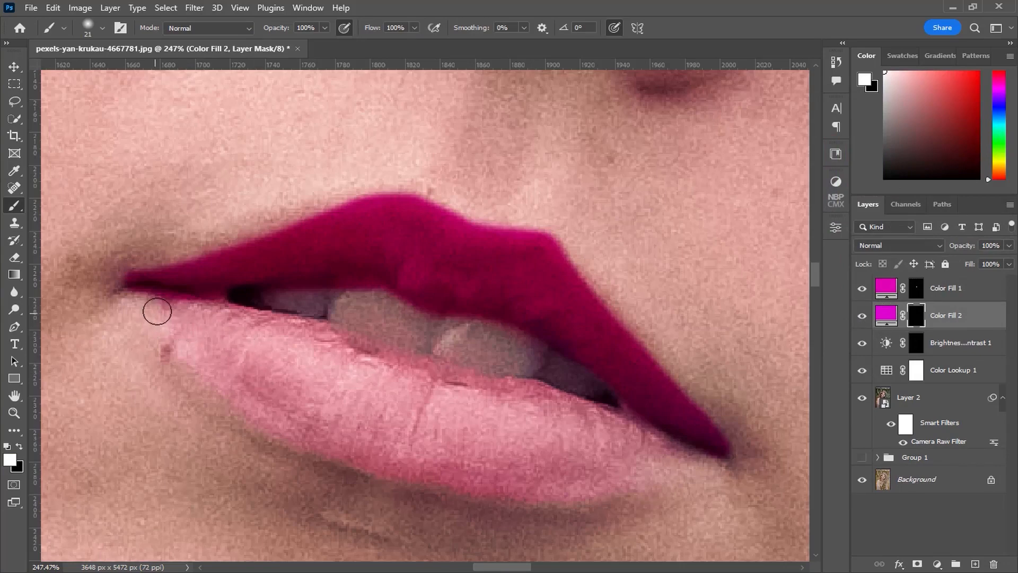
{"action": "key", "text": "bracketleft"}
{"action": "key", "text": "bracketleft"}
{"action": "key", "text": "bracketleft"}
{"action": "key", "text": "bracketleft"}
{"action": "mouse_move", "coordinate": [148, 294]}
{"action": "left_mouse_down"}
{"action": "mouse_move", "coordinate": [129, 303]}
{"action": "mouse_move", "coordinate": [273, 426]}
{"action": "mouse_move", "coordinate": [389, 472]}
{"action": "mouse_move", "coordinate": [536, 494]}
{"action": "mouse_move", "coordinate": [612, 490]}
{"action": "mouse_move", "coordinate": [700, 455]}
{"action": "mouse_move", "coordinate": [546, 391]}
{"action": "mouse_move", "coordinate": [407, 362]}
{"action": "mouse_move", "coordinate": [339, 334]}
{"action": "mouse_move", "coordinate": [150, 295]}
{"action": "left_mouse_up"}
{"action": "mouse_move", "coordinate": [187, 327]}
{"action": "left_mouse_down"}
{"action": "mouse_move", "coordinate": [119, 292]}
{"action": "mouse_move", "coordinate": [232, 324]}
{"action": "mouse_move", "coordinate": [219, 341]}
{"action": "mouse_move", "coordinate": [266, 401]}
{"action": "mouse_move", "coordinate": [335, 432]}
{"action": "left_mouse_up"}
{"action": "mouse_move", "coordinate": [332, 412]}
{"action": "left_mouse_down"}
{"action": "mouse_move", "coordinate": [346, 419]}
{"action": "mouse_move", "coordinate": [279, 338]}
{"action": "mouse_move", "coordinate": [253, 417]}
{"action": "mouse_move", "coordinate": [364, 419]}
{"action": "mouse_move", "coordinate": [268, 386]}
{"action": "mouse_move", "coordinate": [498, 398]}
{"action": "mouse_move", "coordinate": [673, 448]}
{"action": "mouse_move", "coordinate": [629, 431]}
{"action": "mouse_move", "coordinate": [427, 437]}
{"action": "mouse_move", "coordinate": [504, 473]}
{"action": "left_mouse_up"}
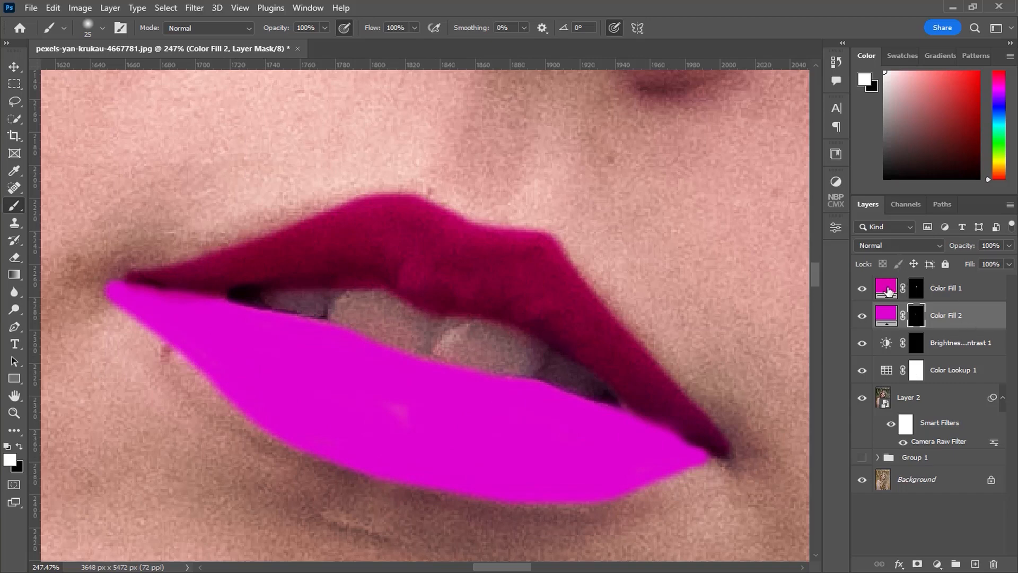
- Copy the hex color code de00b2 from the upper lip's fill layer
{"action": "left_click", "coordinate": [887, 289]}
{"action": "double_click", "coordinate": [889, 289]}
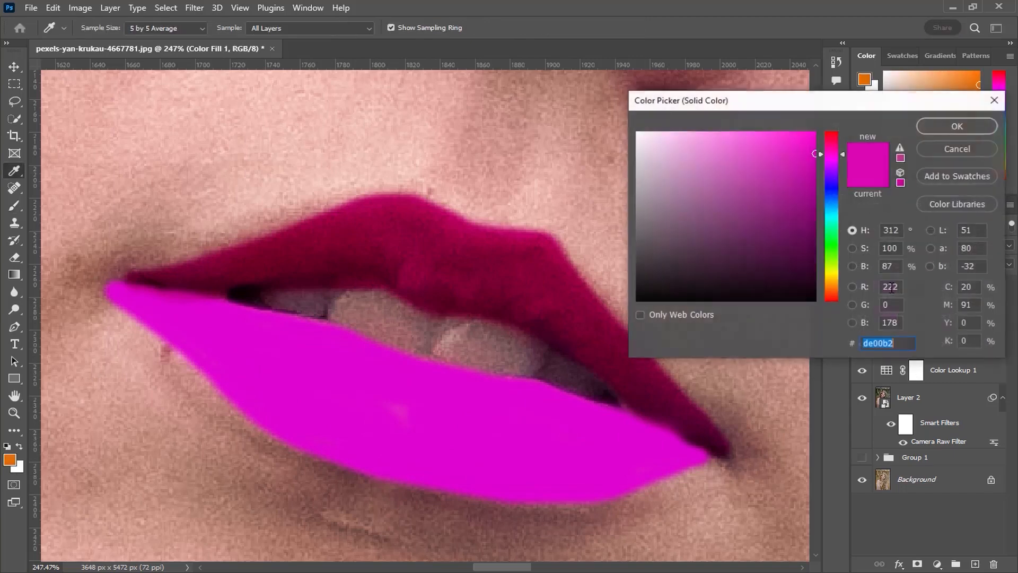
{"action": "right_click", "coordinate": [870, 343]}
{"action": "left_click", "coordinate": [865, 382]}
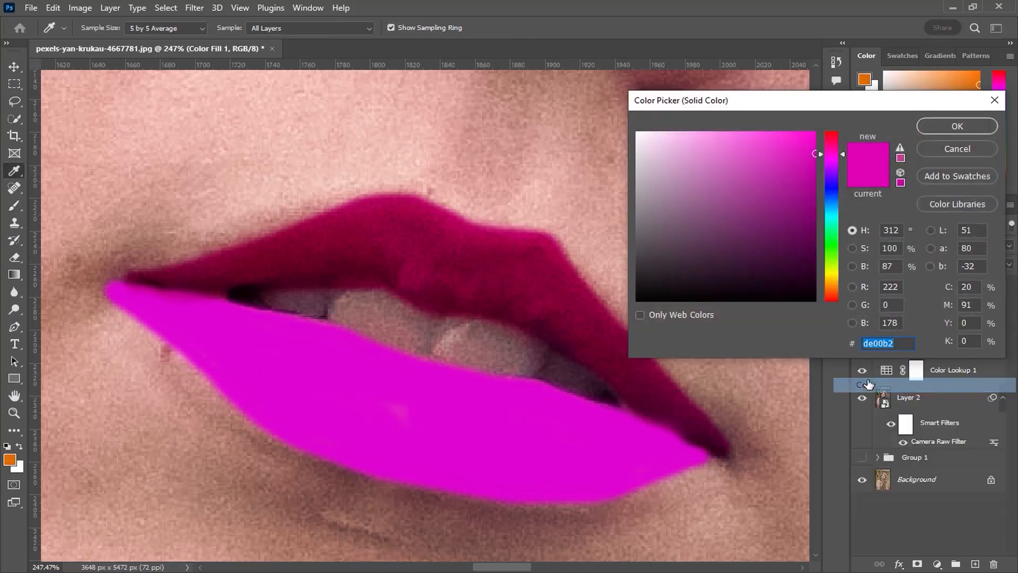
{"action": "left_click", "coordinate": [961, 127]}
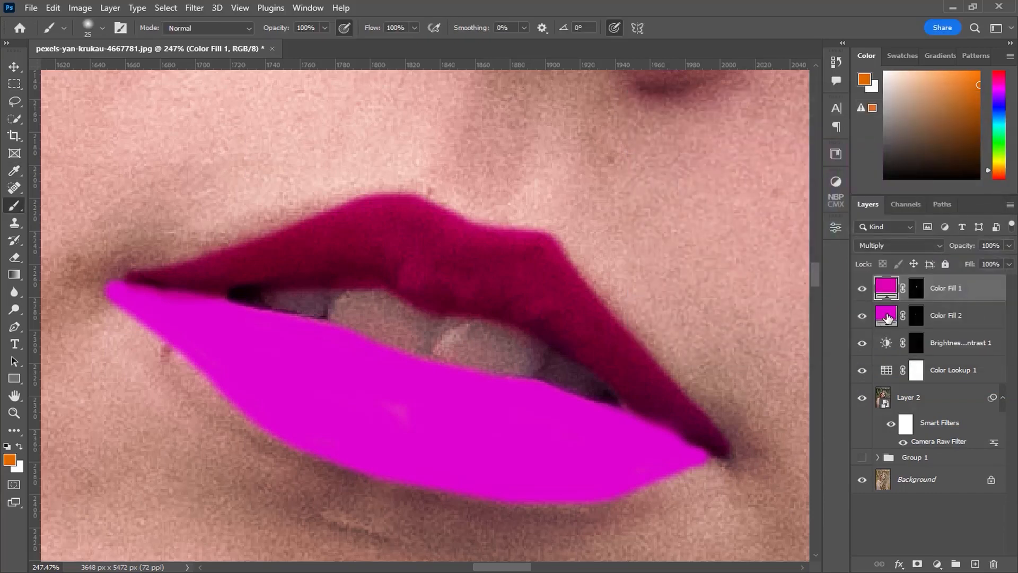
- Set the lower lip's fill color to de00b2 and its blend mode to Multiply
{"action": "left_click", "coordinate": [889, 318]}
{"action": "double_click", "coordinate": [889, 318]}
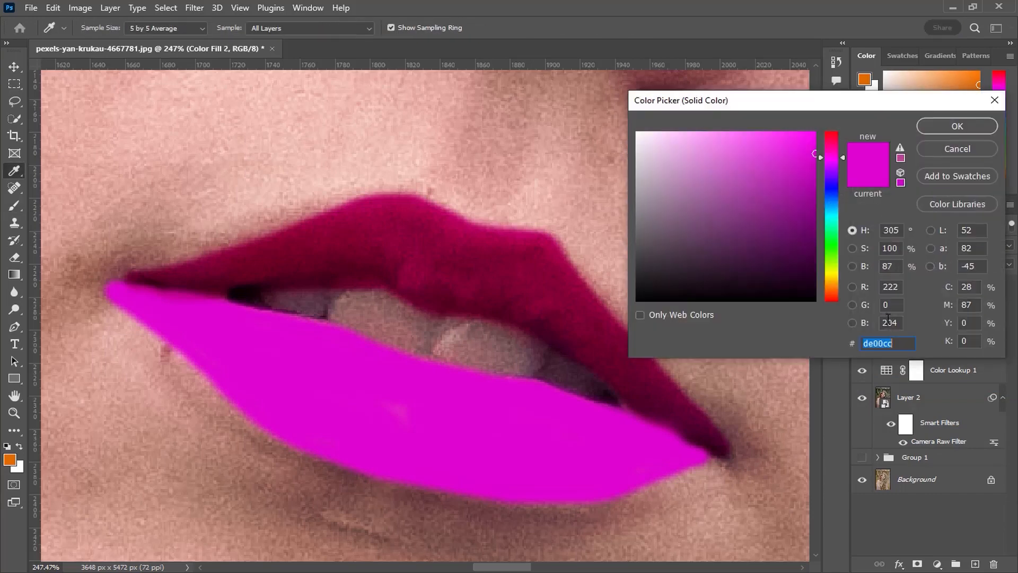
{"action": "type", "text": "de00b2"}
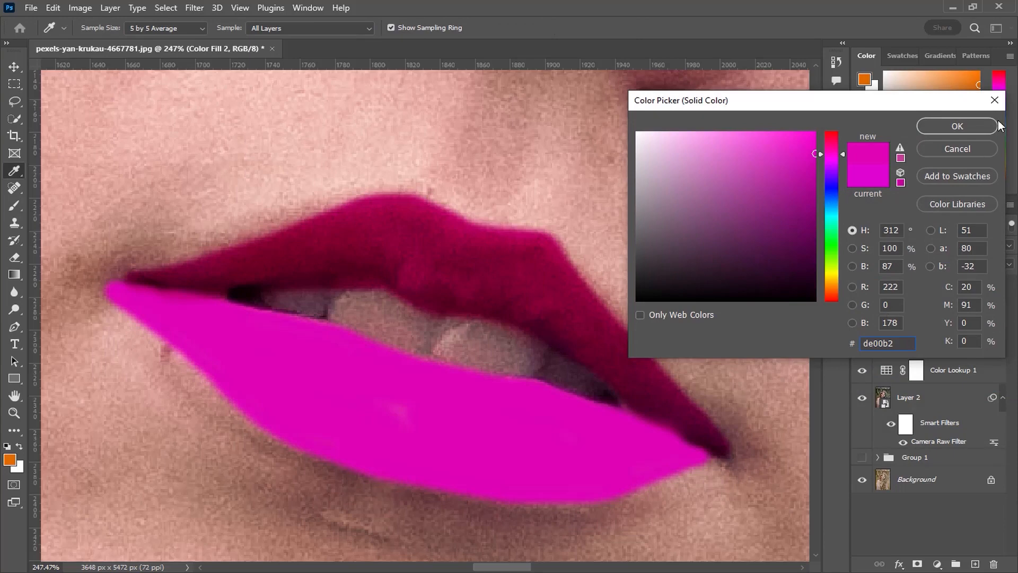
{"action": "left_click", "coordinate": [995, 126]}
{"action": "left_click", "coordinate": [896, 245]}
{"action": "left_click", "coordinate": [883, 293]}
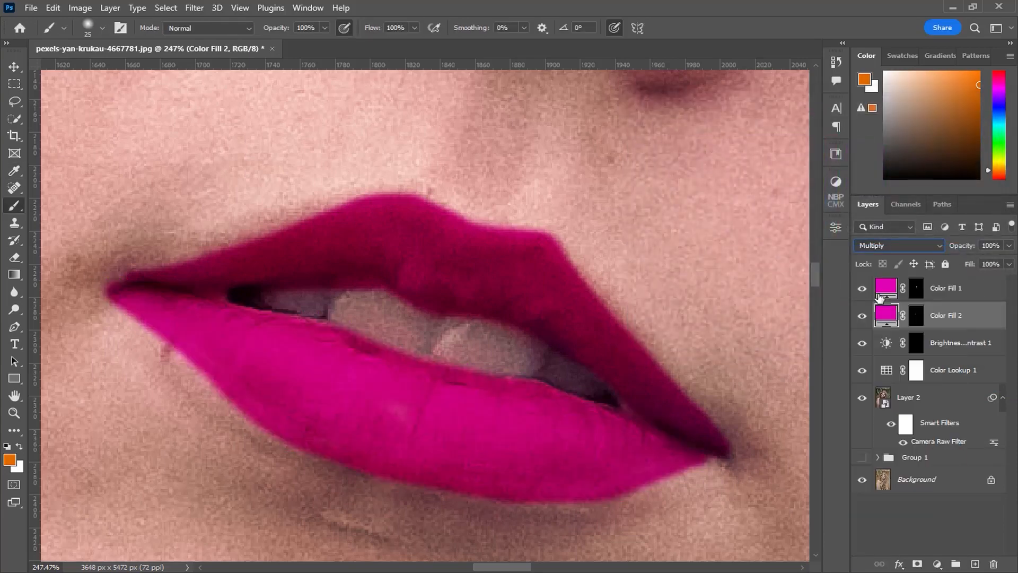
- Feather the lower lip fill layer's mask by 4.2 px
{"action": "key", "text": "v"}
{"action": "left_click", "coordinate": [917, 316]}
{"action": "key", "text": "d"}
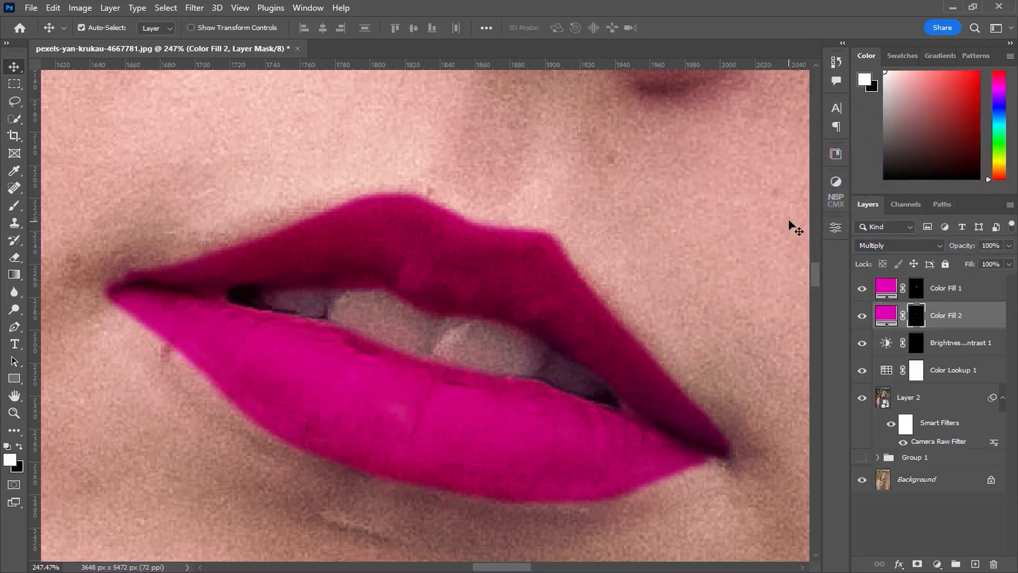
{"action": "left_click", "coordinate": [843, 227]}
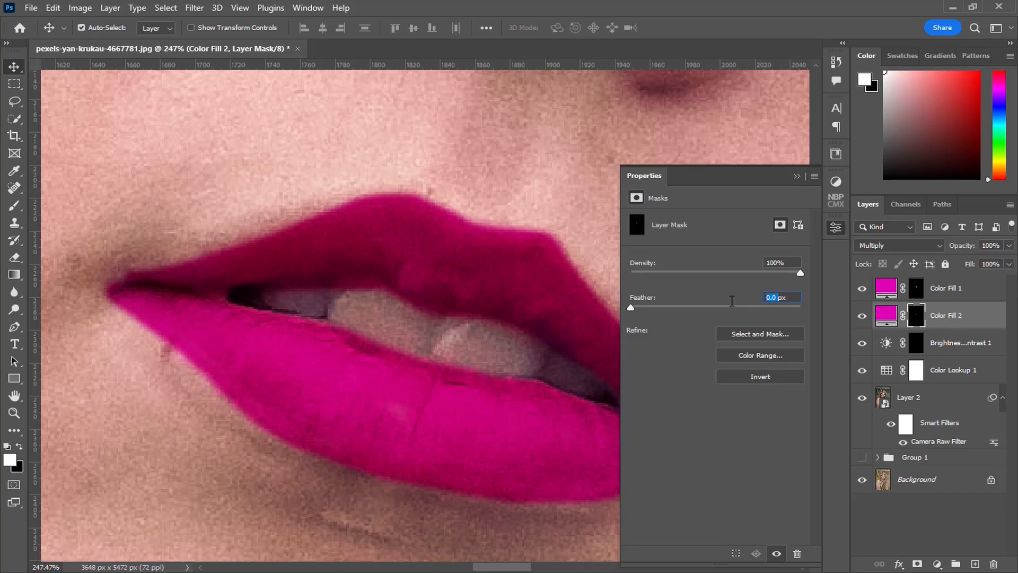
{"action": "type", "text": "4"}
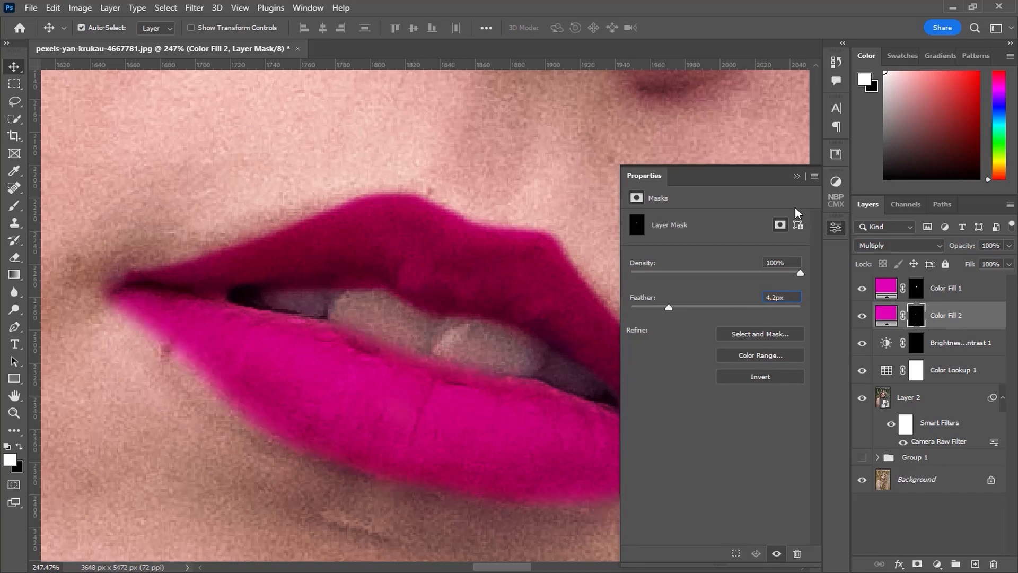
- Feather the upper lip fill layer's mask by 4.2 px
{"action": "left_click", "coordinate": [797, 176]}
{"action": "key", "text": "alt+]"}
{"action": "left_click", "coordinate": [834, 227]}
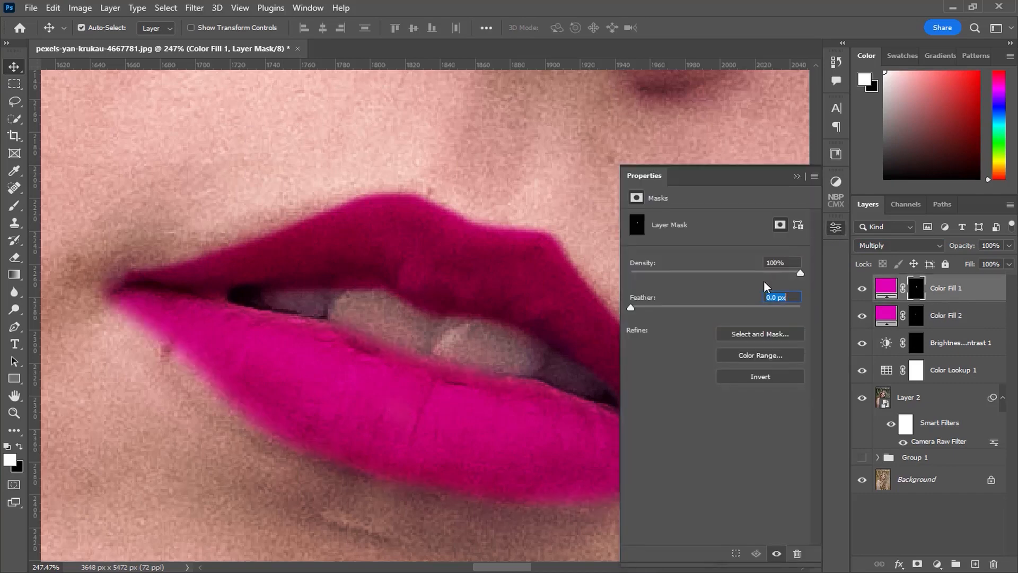
{"action": "left_click_drag", "start_coordinate": [770, 297], "coordinate": [734, 304]}
{"action": "type", "text": "5"}
{"action": "key", "text": "Return"}
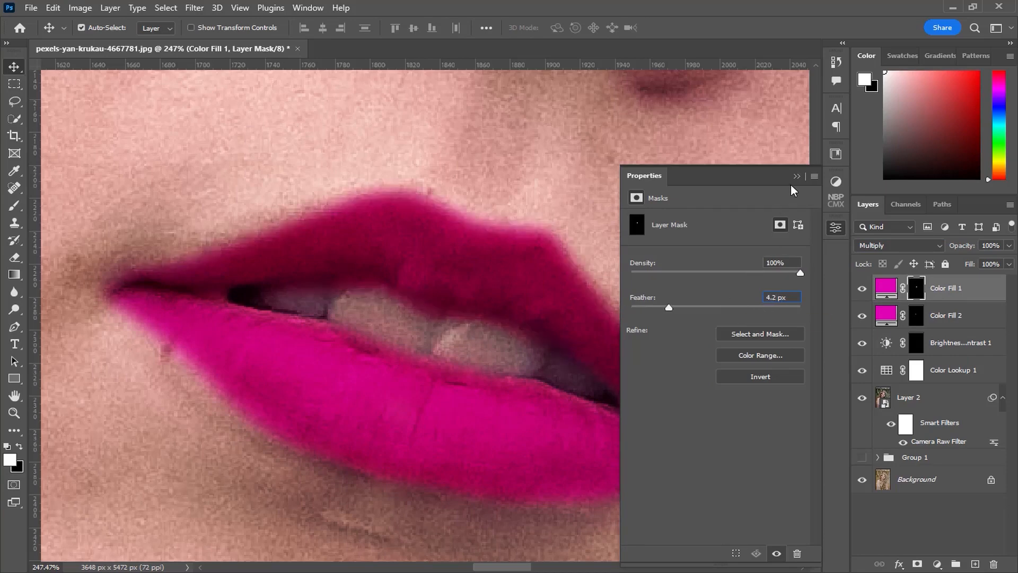
{"action": "left_click", "coordinate": [797, 176]}
- Split the underlying layer's white Blend If slider to 155 / 195 on the lower lip fill layer
{"action": "scroll", "coordinate": [550, 272], "scroll_direction": "down", "scroll_amount": 5}
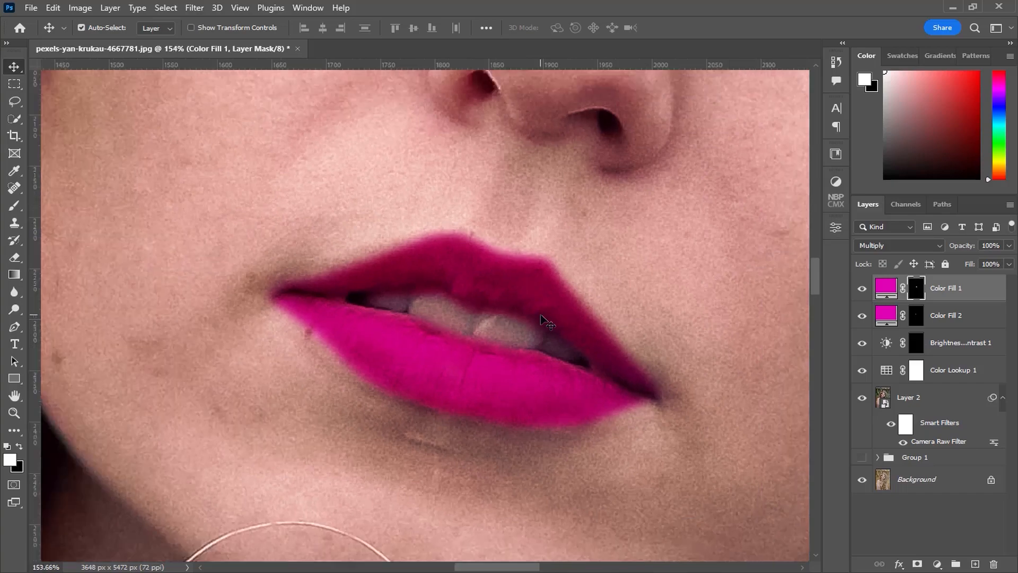
{"action": "left_click_drag", "start_coordinate": [612, 283], "coordinate": [531, 324]}
{"action": "left_click", "coordinate": [979, 326]}
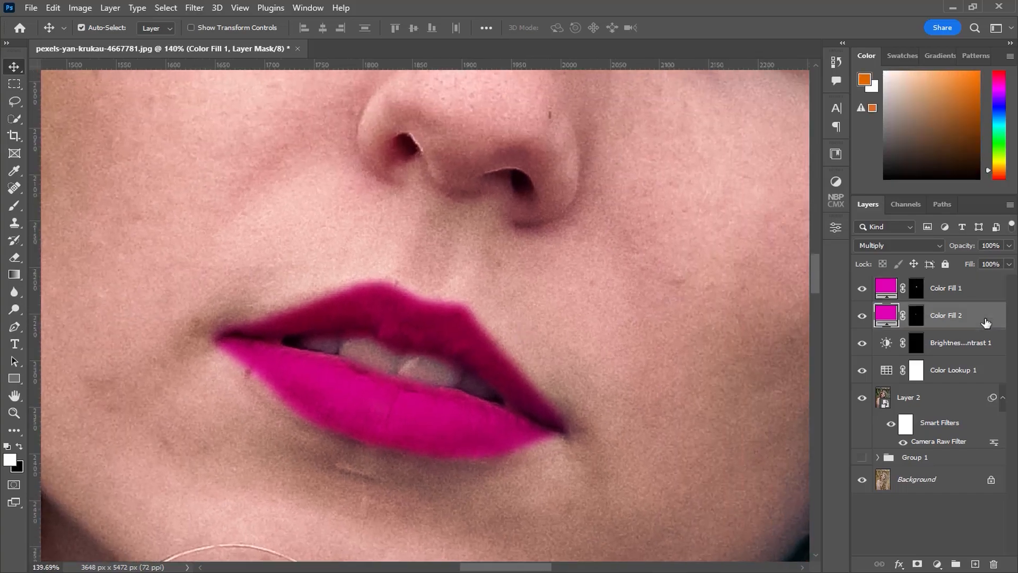
{"action": "double_click", "coordinate": [981, 315]}
{"action": "left_click_drag", "start_coordinate": [835, 333], "coordinate": [767, 334]}
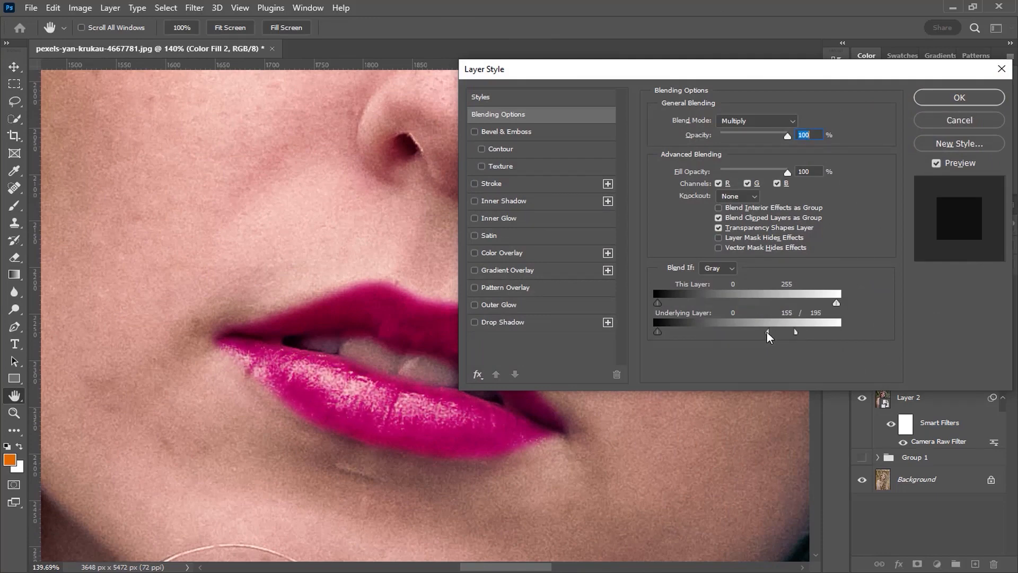
{"action": "left_click", "coordinate": [959, 97]}
- Group the lip fill layers, set the group's opacity to 40%, and compare the lips with it hidden and shown
{"action": "left_click", "coordinate": [955, 564]}
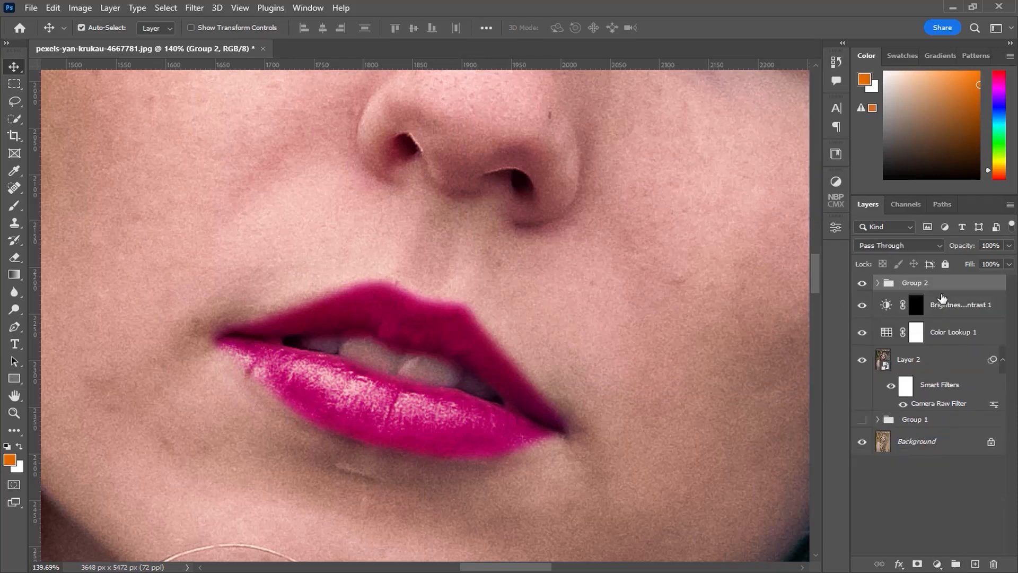
{"action": "left_click", "coordinate": [1001, 244]}
{"action": "type", "text": "40"}
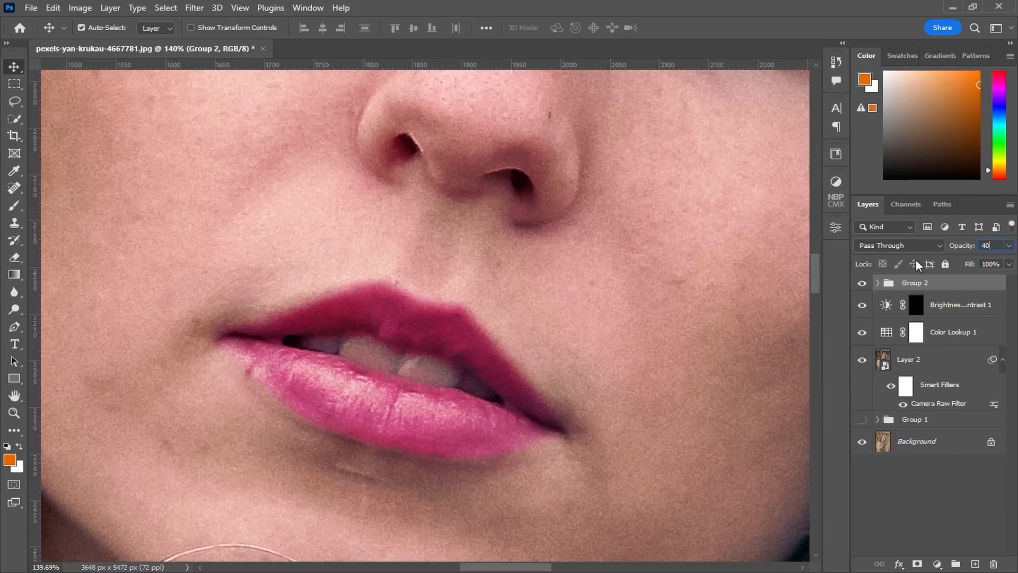
{"action": "left_click", "coordinate": [862, 283]}
{"action": "left_click", "coordinate": [862, 283]}
- Group the layers from Layer 2 up to the lip group, and toggle the new group's visibility to compare before and after
{"action": "scroll", "coordinate": [589, 395], "scroll_direction": "down", "scroll_amount": 10}
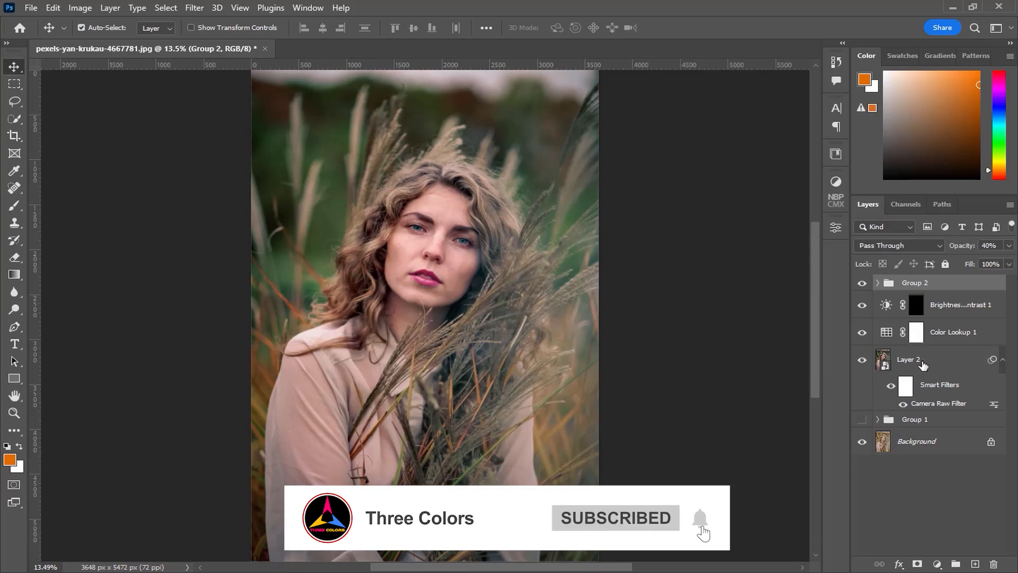
{"action": "left_click", "coordinate": [920, 365], "text": "shift"}
{"action": "left_click", "coordinate": [959, 564]}
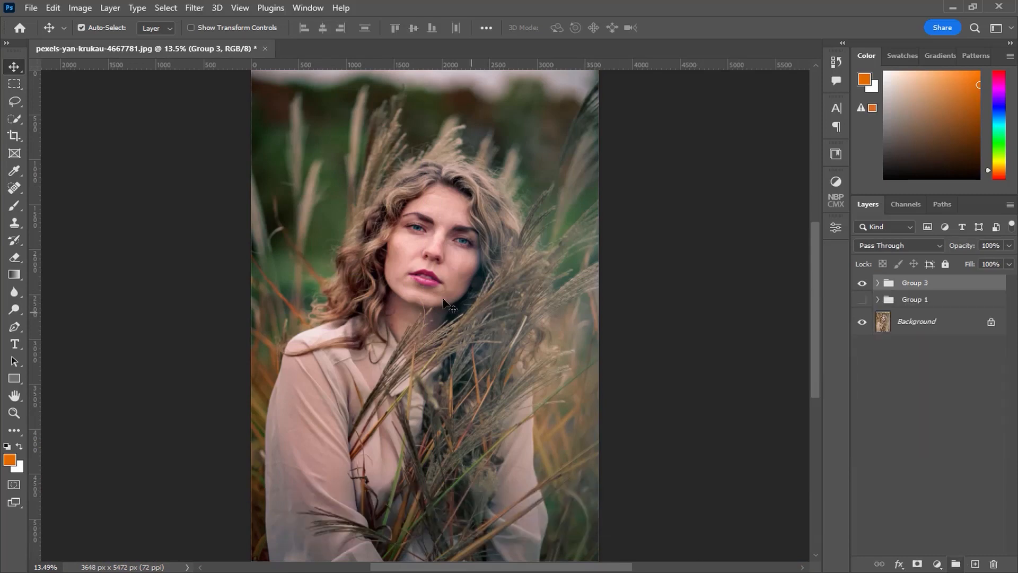
{"action": "left_click", "coordinate": [861, 283]}
{"action": "left_click", "coordinate": [862, 284]}
{"action": "left_click", "coordinate": [862, 284]}
{"action": "left_click", "coordinate": [862, 284]}
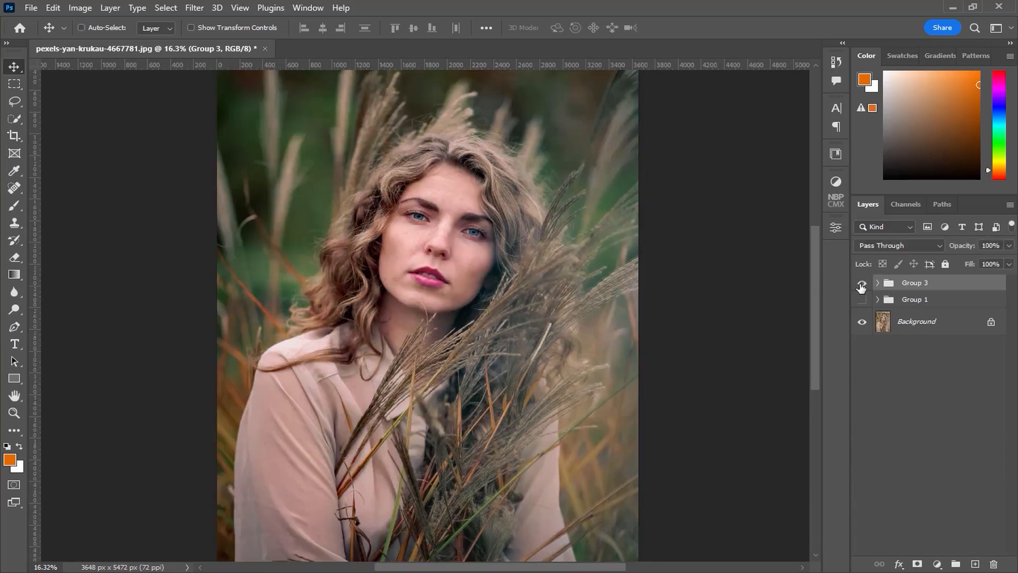
- Stamp all visible layers into a new top layer, hide Group 3, and convert the stamped layer for smart filters
{"action": "key", "text": "ctrl+shift+alt+e"}
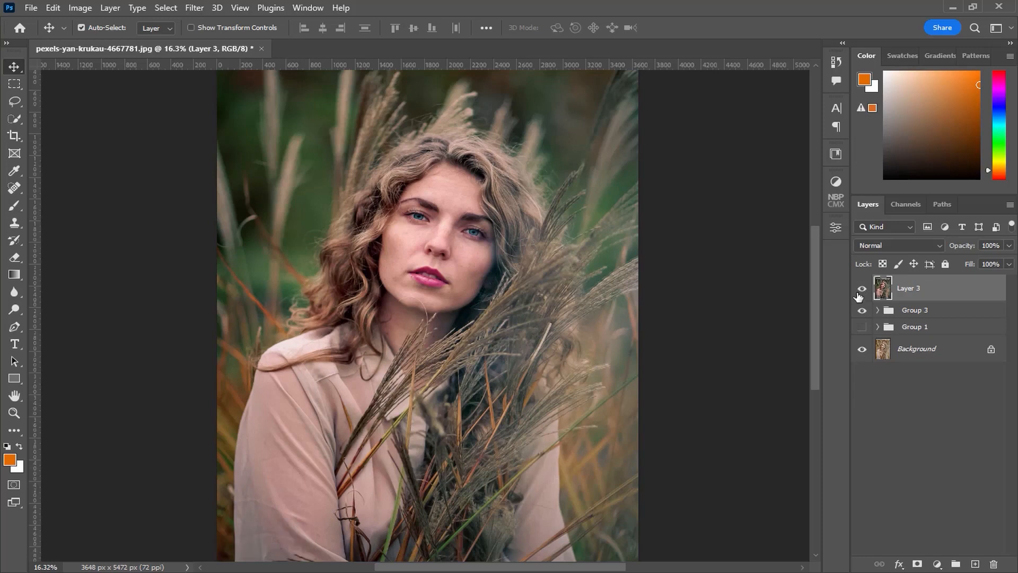
{"action": "left_click", "coordinate": [861, 310]}
{"action": "left_click", "coordinate": [205, 6]}
{"action": "left_click", "coordinate": [212, 43]}
- Open the Camera Raw Filter on the stamped layer with a side-by-side before and after preview
{"action": "left_click", "coordinate": [197, 8]}
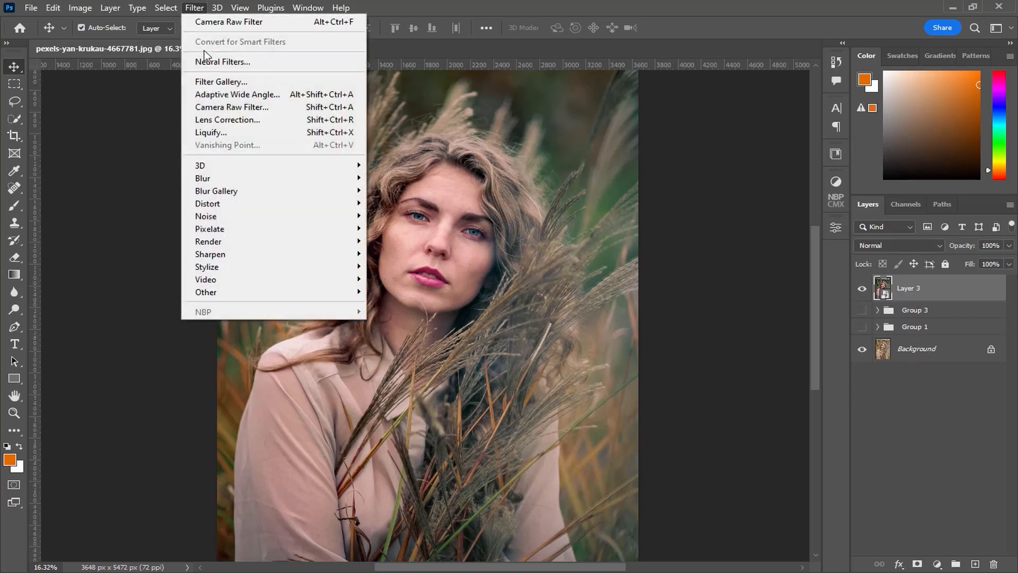
{"action": "left_click", "coordinate": [209, 106]}
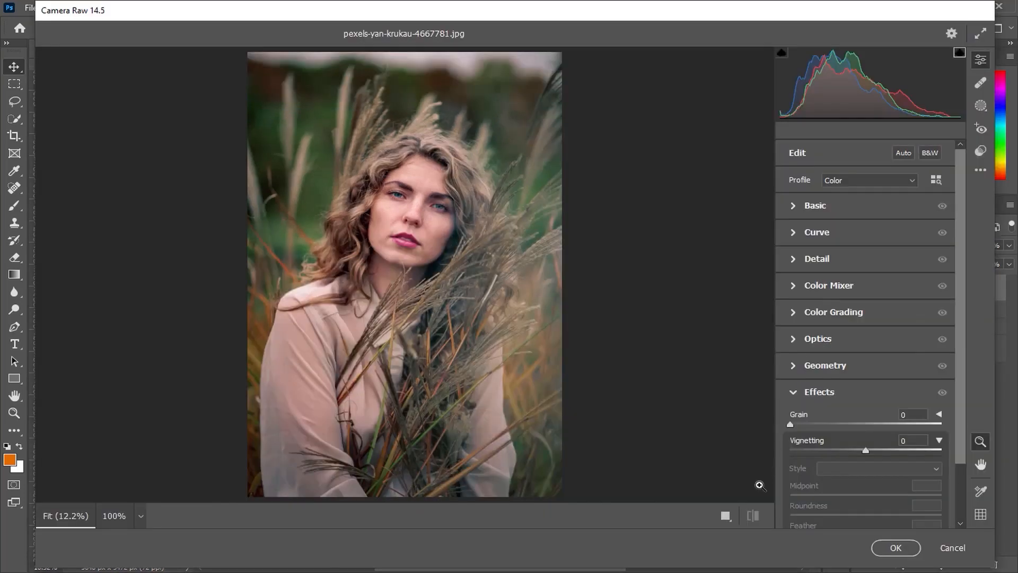
{"action": "left_click", "coordinate": [727, 516]}
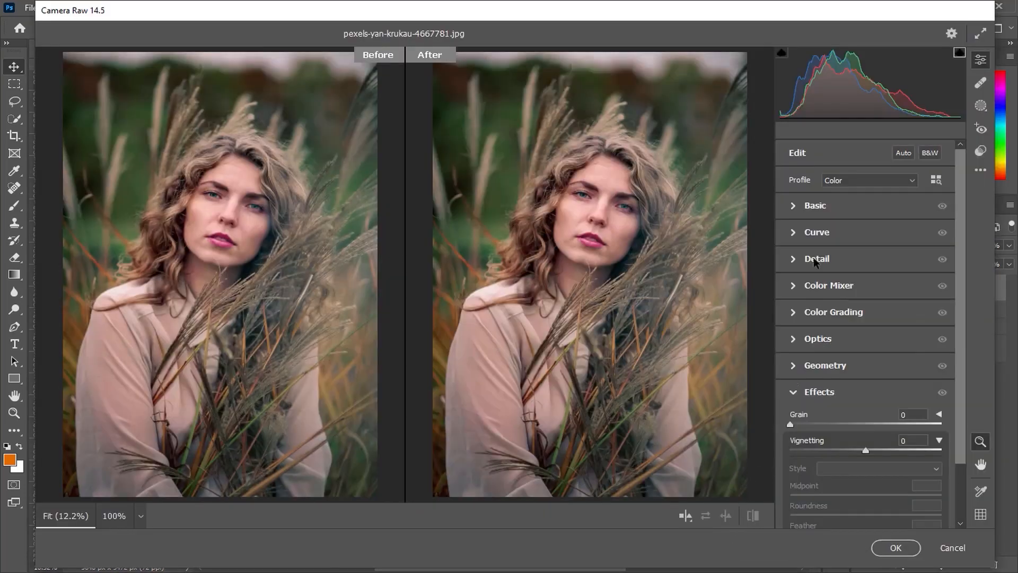
- Set Tint to +7, Exposure to -0.15 and Contrast to +5 in the Basic adjustments
{"action": "left_click", "coordinate": [815, 207]}
{"action": "type", "text": "7"}
{"action": "key", "text": "Tab"}
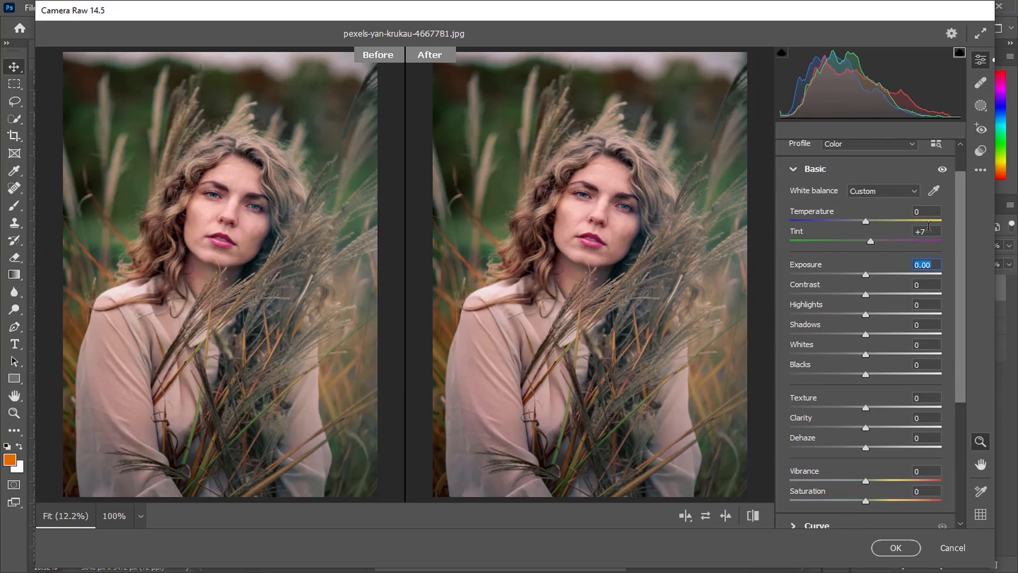
{"action": "type", "text": "-0.155"}
{"action": "key", "text": "Tab"}
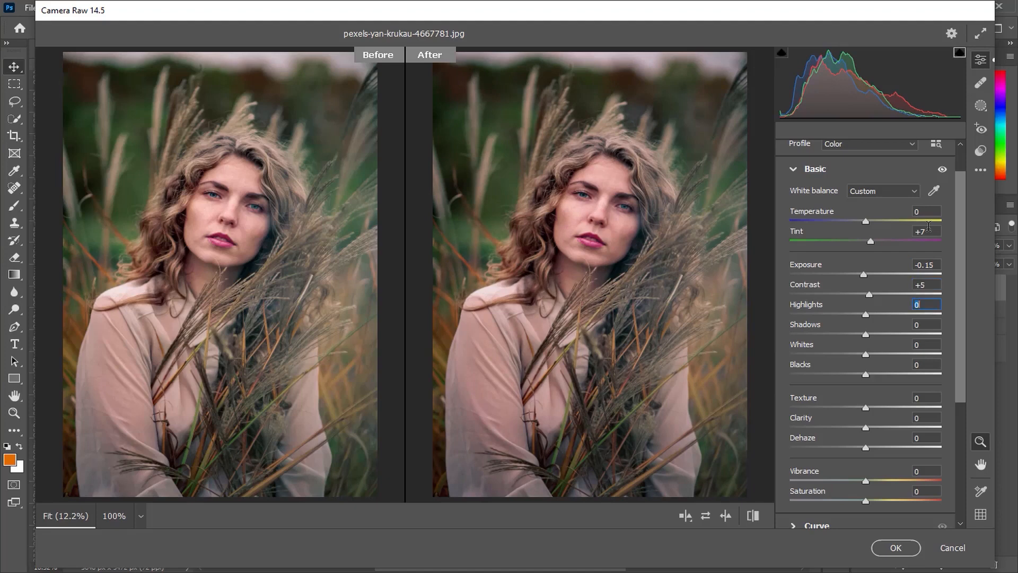
- Set Highlights to +5, Shadows to -4 and Blacks to +7, and apply the Camera Raw filter
{"action": "key", "text": "Tab"}
{"action": "type", "text": "7"}
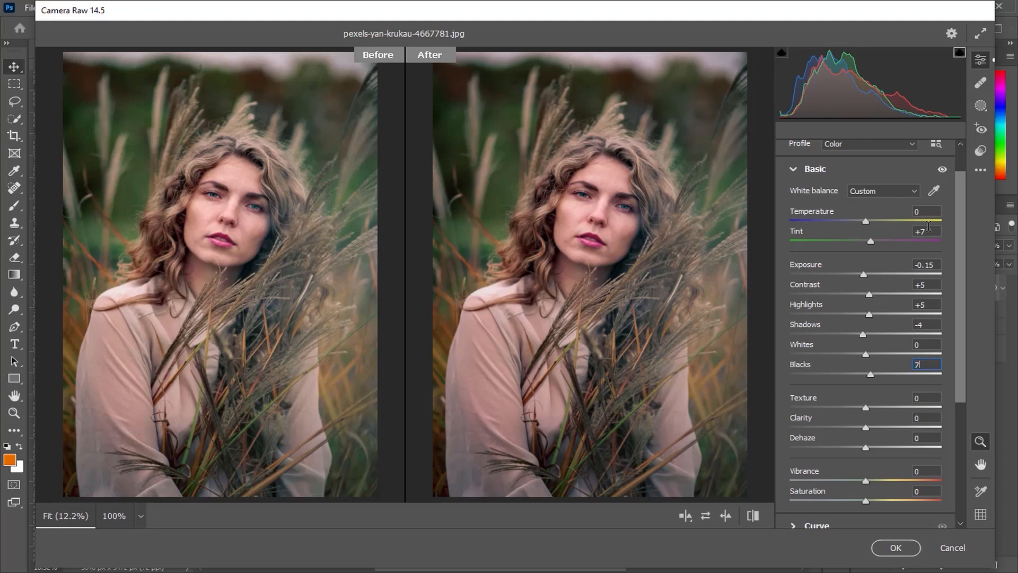
{"action": "left_click", "coordinate": [803, 169]}
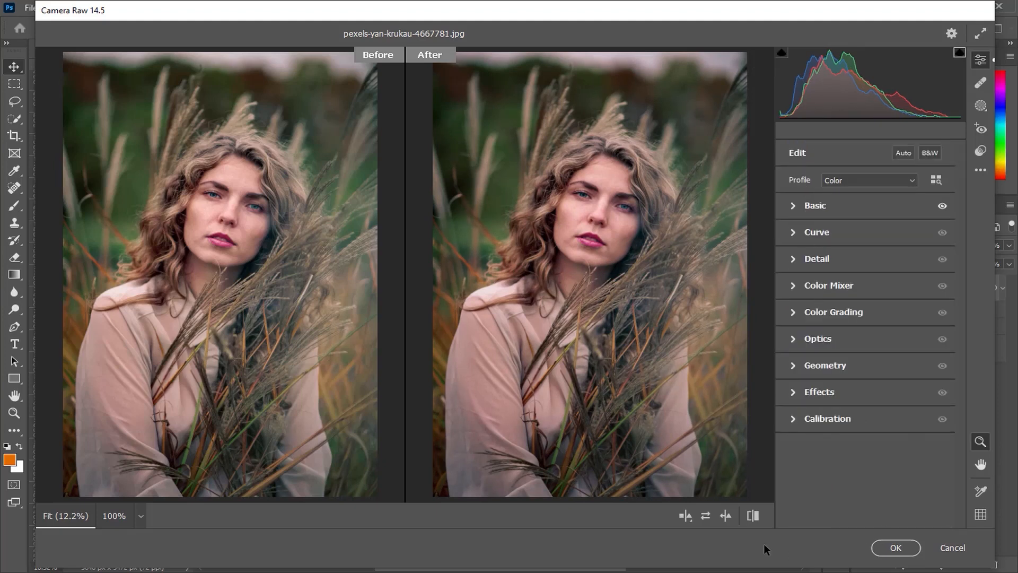
{"action": "left_click", "coordinate": [884, 544]}
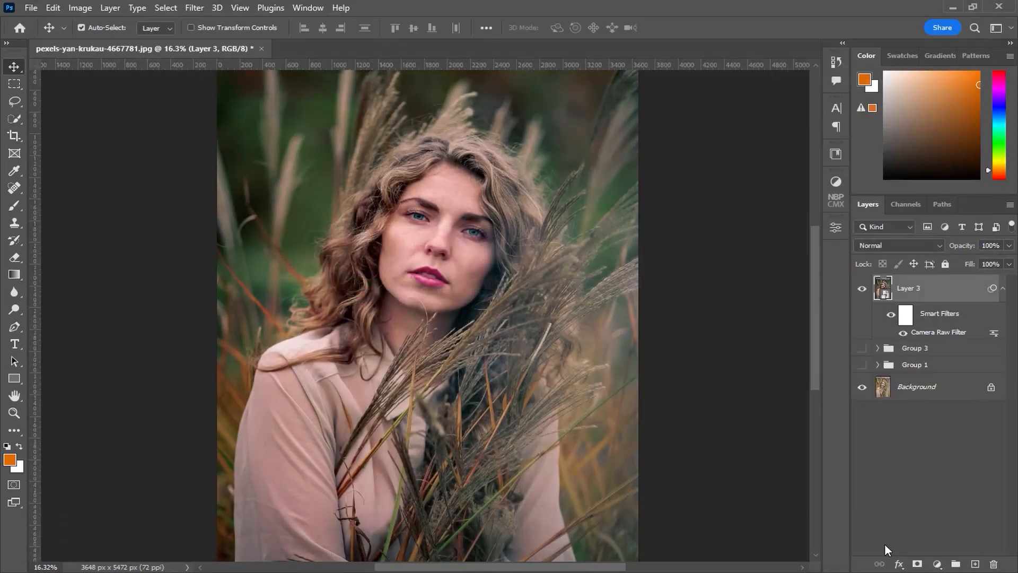
- Add a Curves adjustment layer and lower the curve's white point to an output of 126
{"action": "left_click", "coordinate": [937, 564]}
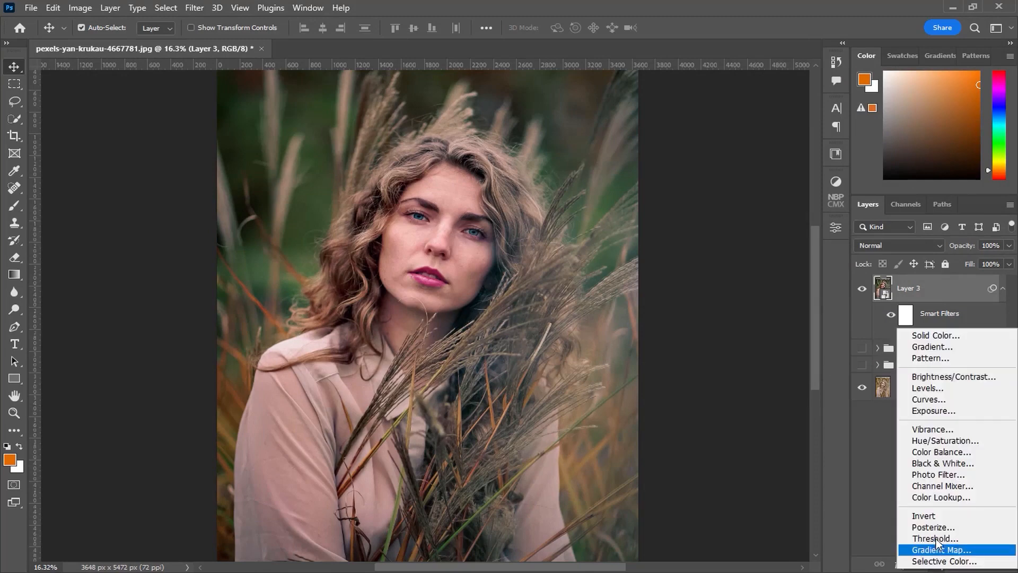
{"action": "left_click", "coordinate": [939, 399]}
{"action": "left_click_drag", "start_coordinate": [799, 252], "coordinate": [812, 318]}
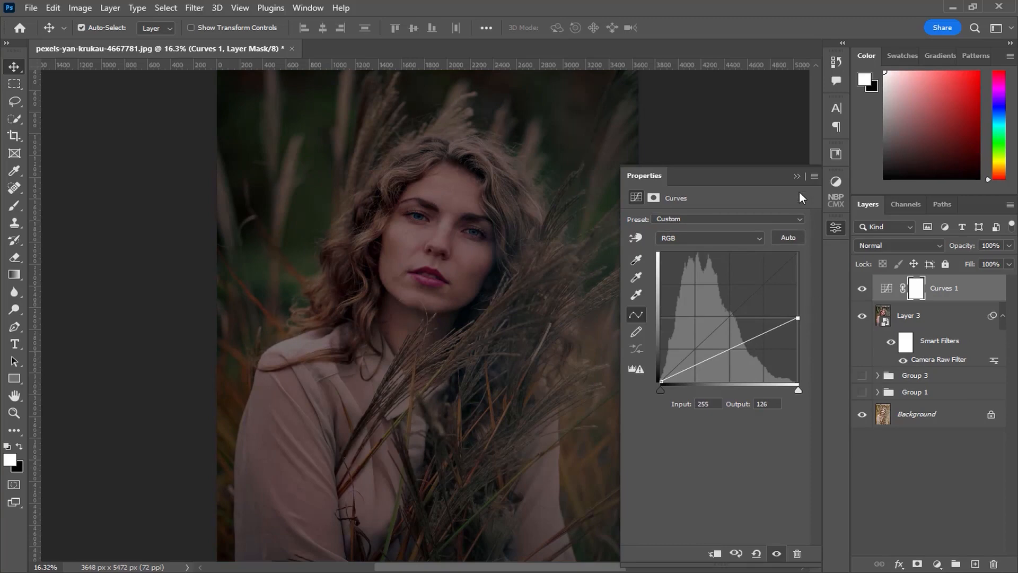
{"action": "left_click", "coordinate": [797, 176]}
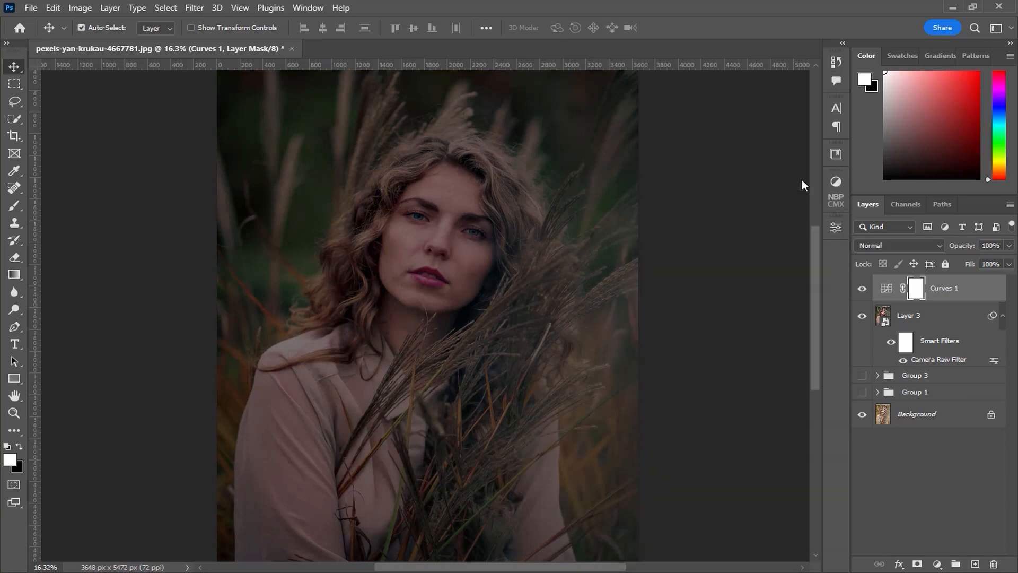
- Stamp one black hard-edged brush circle of about 3223 px on the Curves mask, centred on the woman's face
{"action": "left_click", "coordinate": [14, 205]}
{"action": "left_click", "coordinate": [102, 27]}
{"action": "left_click", "coordinate": [81, 236]}
{"action": "key", "text": "Return"}
{"action": "scroll", "coordinate": [419, 257], "scroll_direction": "down", "scroll_amount": 5}
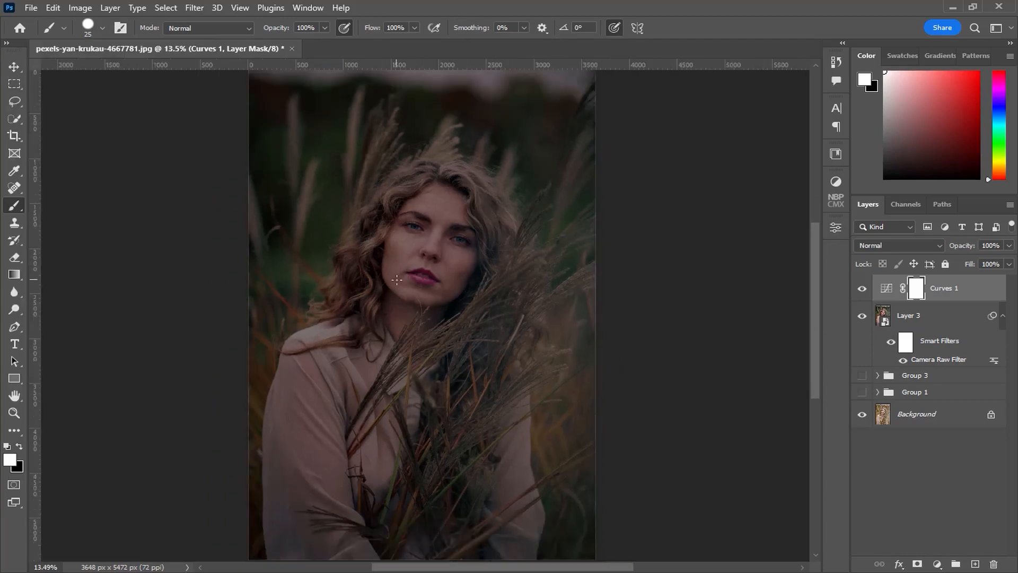
{"action": "left_click_drag", "start_coordinate": [404, 275], "coordinate": [519, 286]}
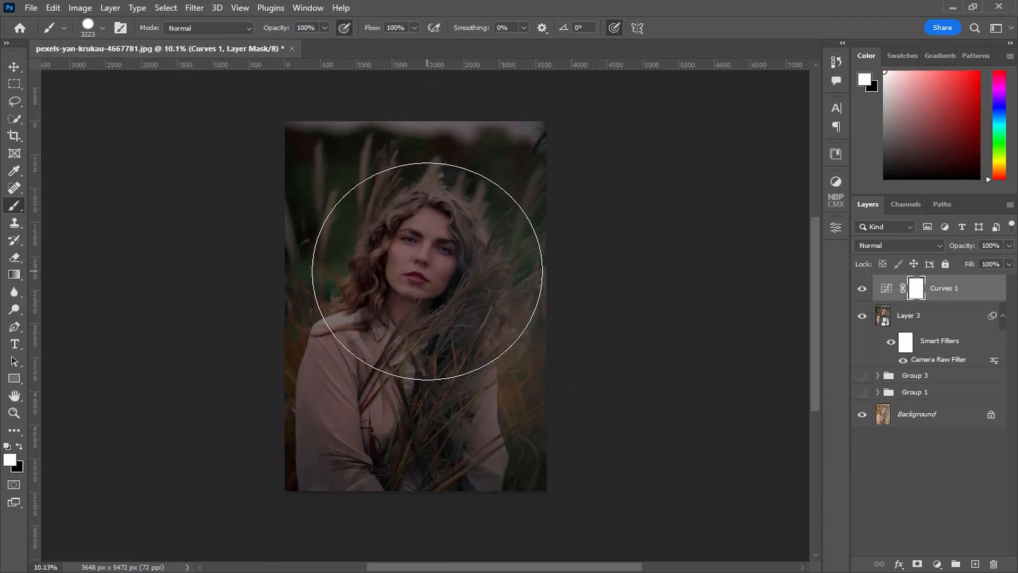
{"action": "key", "text": "x"}
{"action": "left_click", "coordinate": [427, 271]}
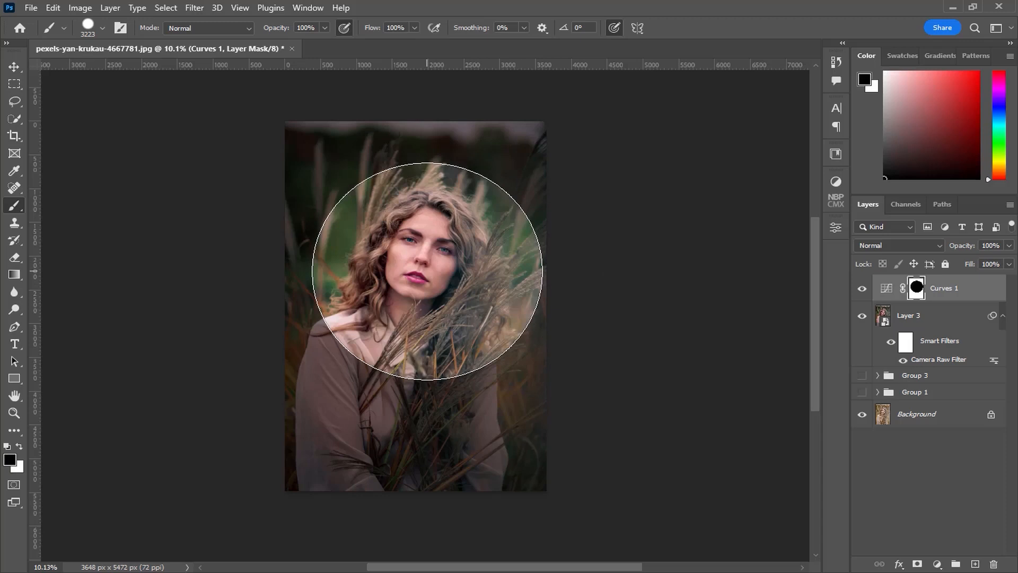
- Free transform the mask's circle into a tall oval, about 165% high and 111.5% wide, reaching below the photo
{"action": "key", "text": "ctrl+t"}
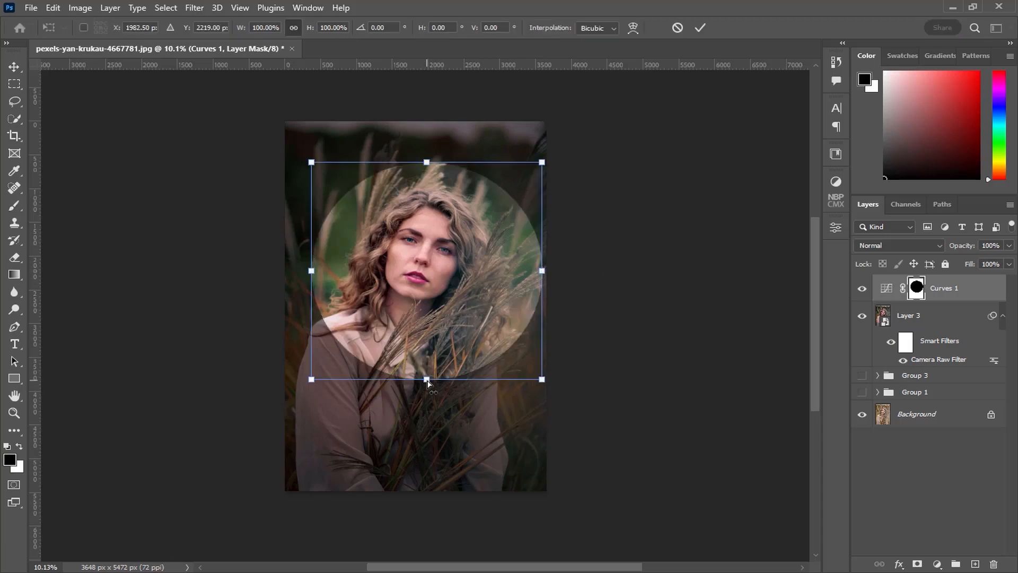
{"action": "left_click_drag", "start_coordinate": [427, 379], "coordinate": [427, 521]}
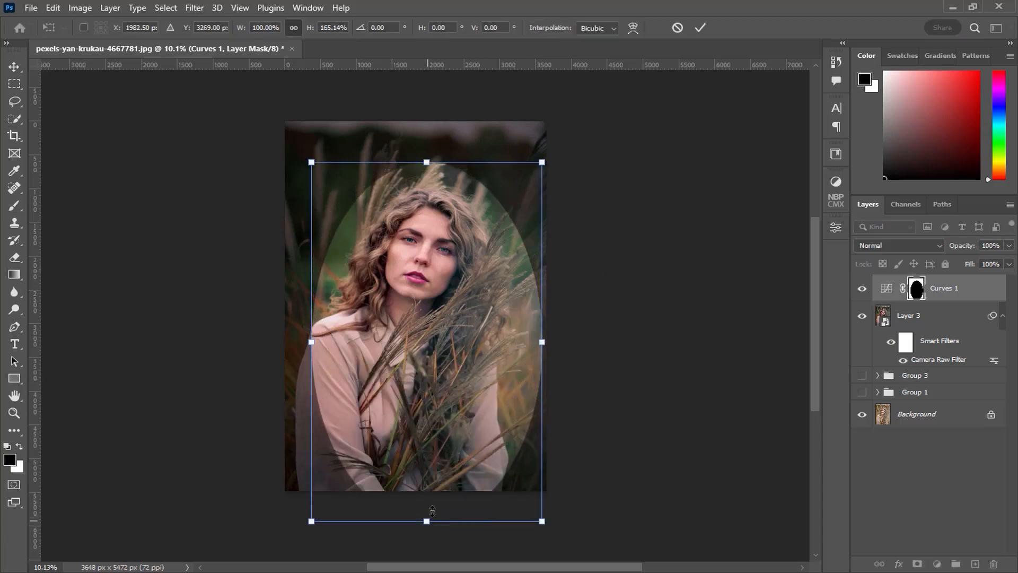
{"action": "left_click_drag", "start_coordinate": [311, 344], "coordinate": [284, 345]}
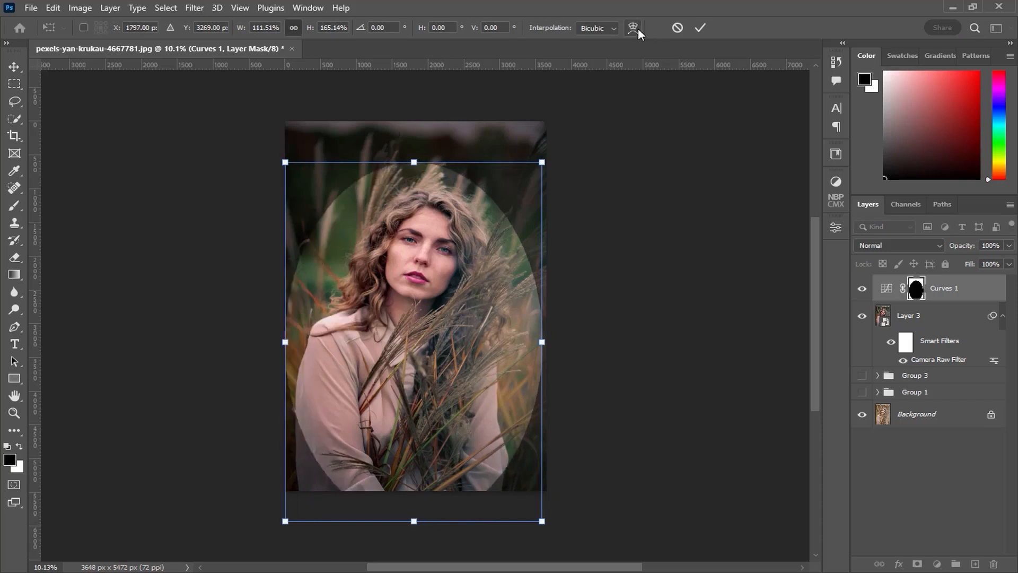
- Warp the mask oval by pulling its two lower corners further down past the photo's bottom edge
{"action": "right_click", "coordinate": [437, 287]}
{"action": "left_click", "coordinate": [480, 355]}
{"action": "left_click_drag", "start_coordinate": [542, 521], "coordinate": [580, 533]}
{"action": "scroll", "coordinate": [532, 522], "scroll_direction": "down", "scroll_amount": 4}
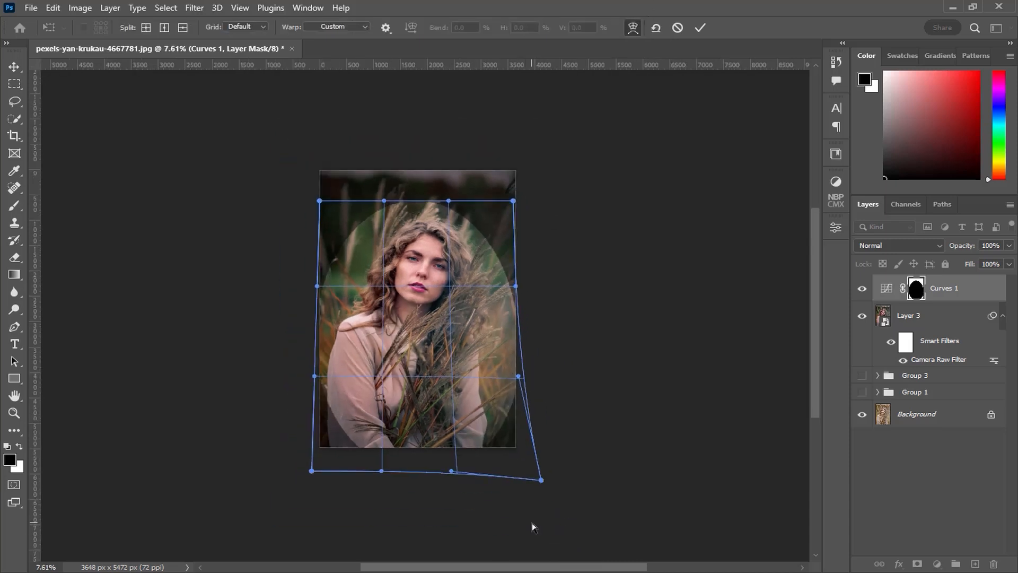
{"action": "left_click_drag", "start_coordinate": [326, 465], "coordinate": [290, 515]}
{"action": "left_click_drag", "start_coordinate": [531, 465], "coordinate": [509, 519]}
{"action": "left_click_drag", "start_coordinate": [286, 513], "coordinate": [300, 523]}
{"action": "mouse_move", "coordinate": [508, 520]}
{"action": "left_mouse_down"}
{"action": "mouse_move", "coordinate": [520, 528]}
{"action": "mouse_move", "coordinate": [511, 524]}
{"action": "left_mouse_up"}
{"action": "scroll", "coordinate": [509, 372], "scroll_direction": "up", "scroll_amount": 5}
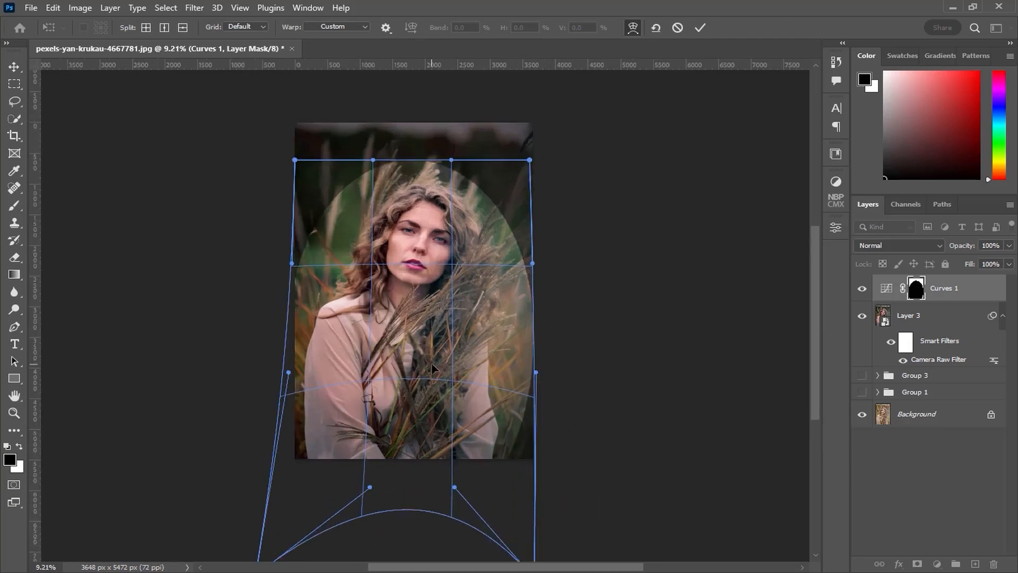
- Adjust the warp's lower side handles inward to the photo's edges, apply the warp, and return to the Brush tool
{"action": "left_click_drag", "start_coordinate": [555, 375], "coordinate": [549, 376]}
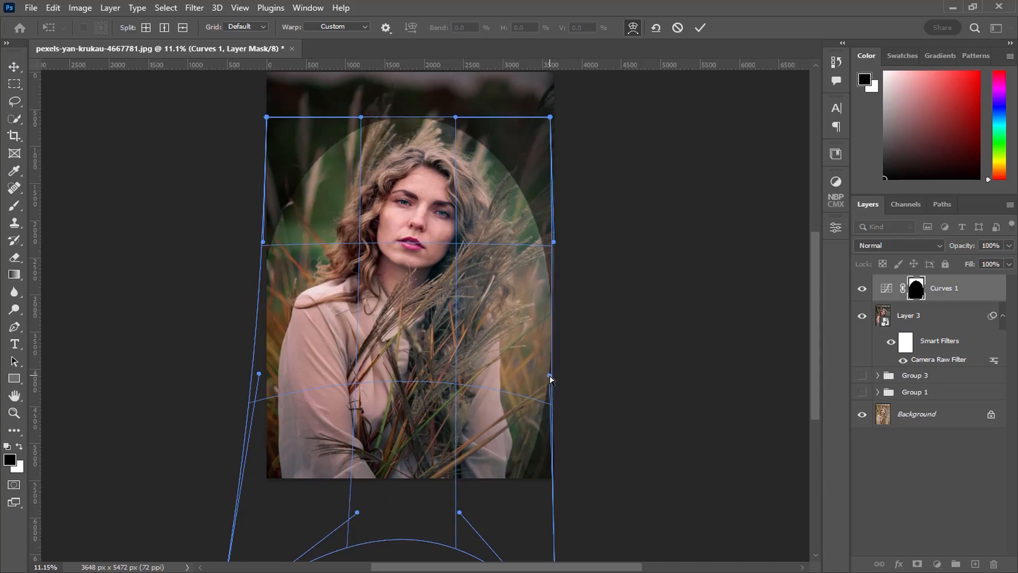
{"action": "left_click_drag", "start_coordinate": [260, 371], "coordinate": [269, 376]}
{"action": "left_click_drag", "start_coordinate": [550, 376], "coordinate": [546, 376]}
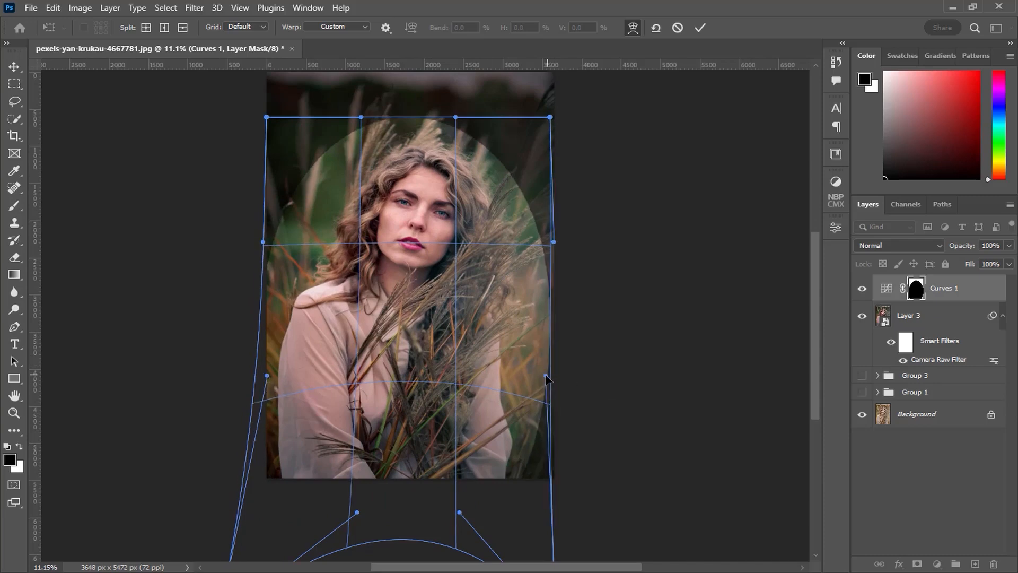
{"action": "key", "text": "Return"}
{"action": "key", "text": "b"}
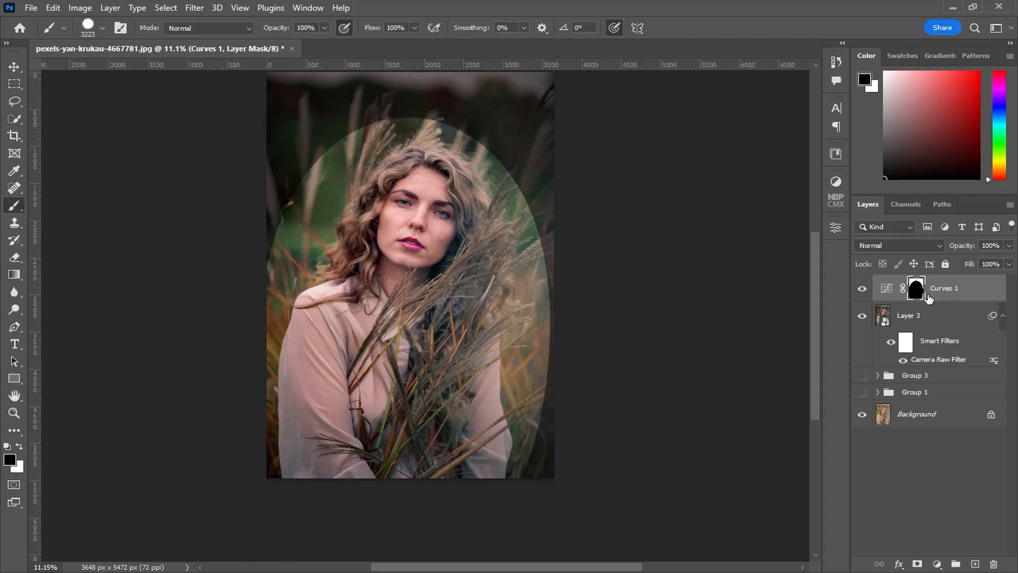
- Feather the Curves layer's mask by about 179.6 px to soften the vignette edge
{"action": "left_click", "coordinate": [842, 228]}
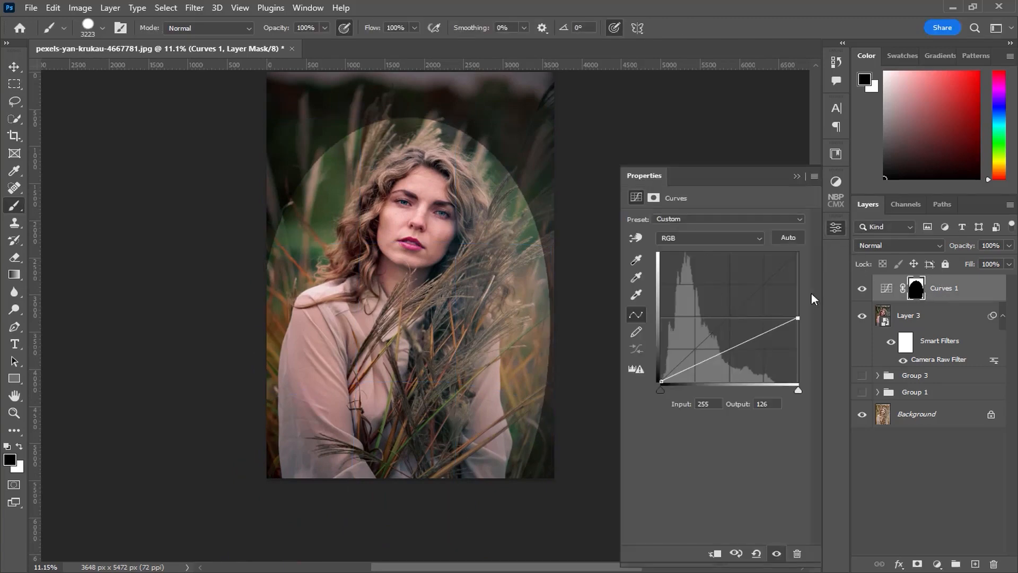
{"action": "left_click", "coordinate": [654, 198]}
{"action": "left_click_drag", "start_coordinate": [631, 306], "coordinate": [764, 306]}
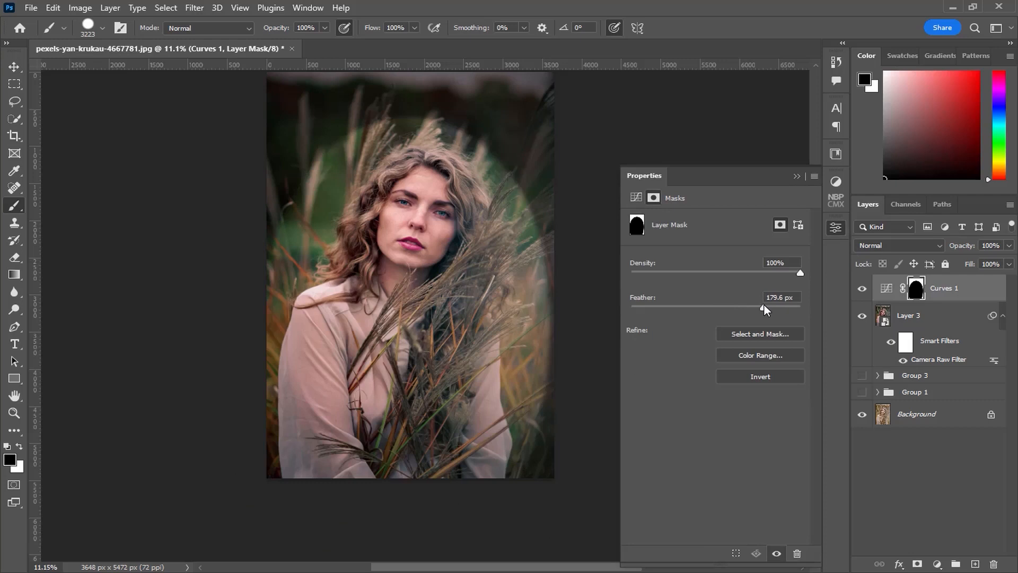
- Increase the Curves layer mask's feather to 351.9 px
{"action": "left_click_drag", "start_coordinate": [771, 306], "coordinate": [775, 305]}
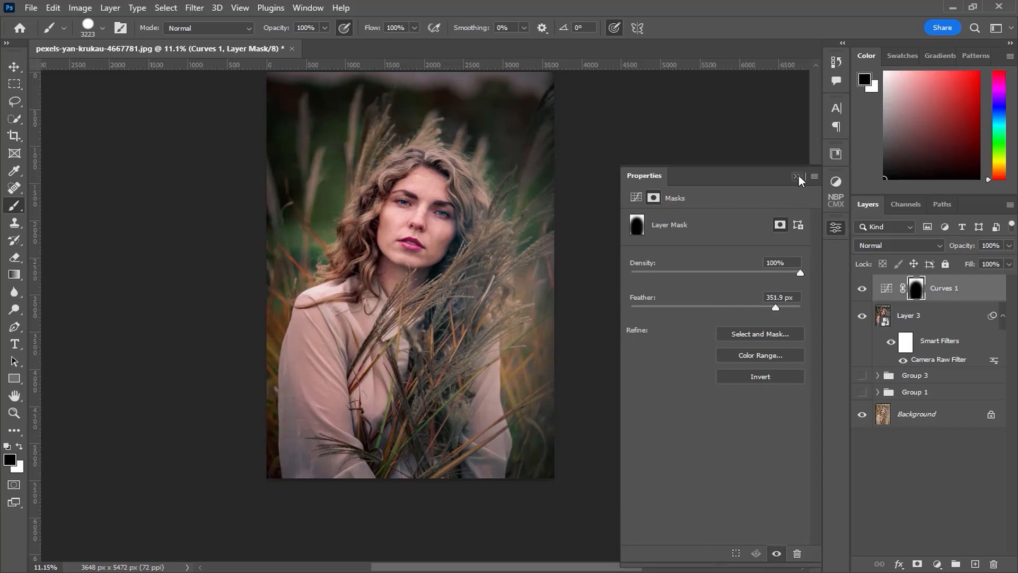
{"action": "left_click", "coordinate": [799, 176]}
- Duplicate the Curves vignette layer, invert the copy's mask, and raise its white point up and inward to brighten the subject
{"action": "left_click", "coordinate": [975, 295]}
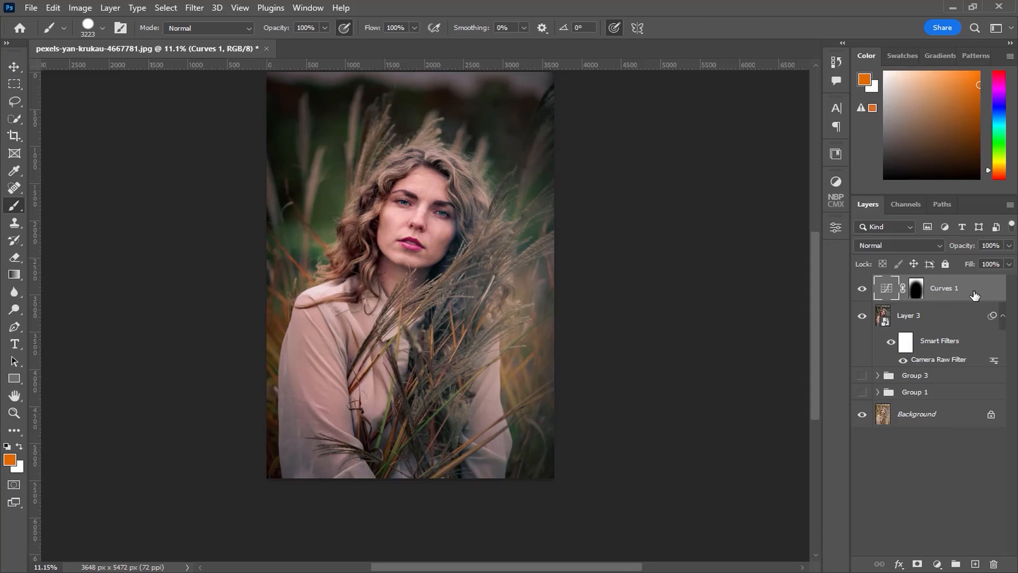
{"action": "key", "text": "ctrl+j"}
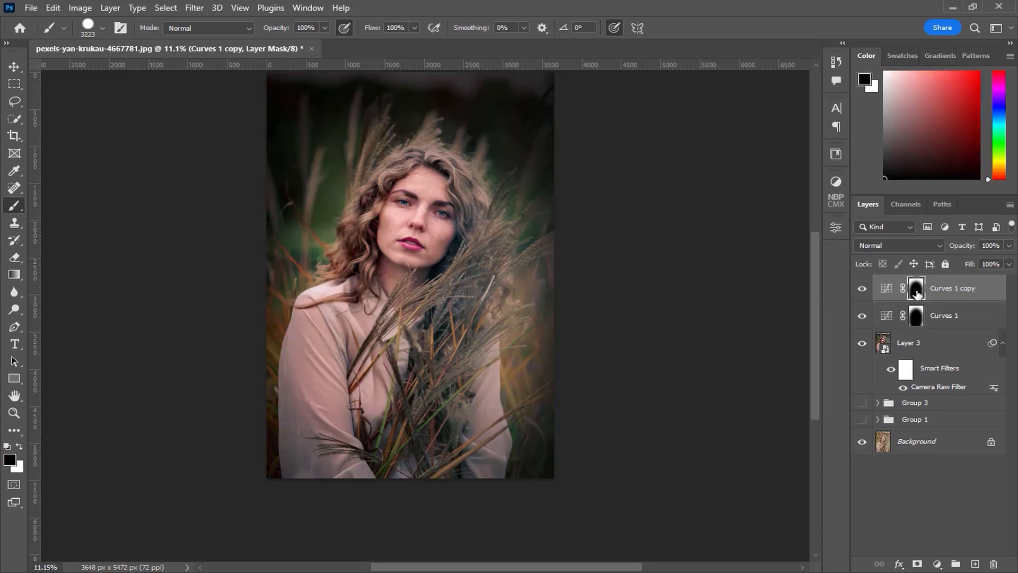
{"action": "key", "text": "ctrl+i"}
{"action": "double_click", "coordinate": [886, 289]}
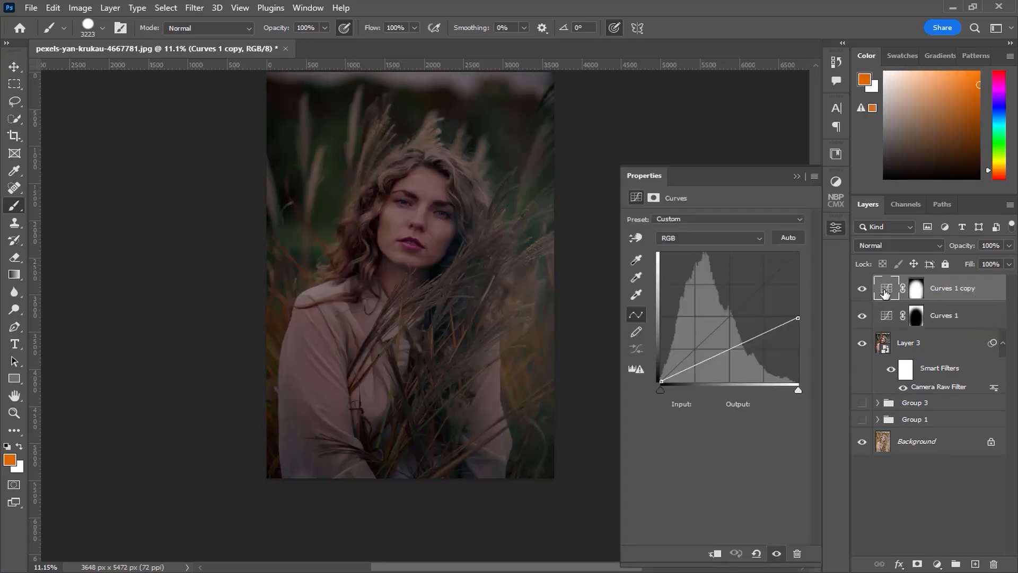
{"action": "left_click_drag", "start_coordinate": [798, 318], "coordinate": [770, 236]}
{"action": "left_click", "coordinate": [797, 176]}
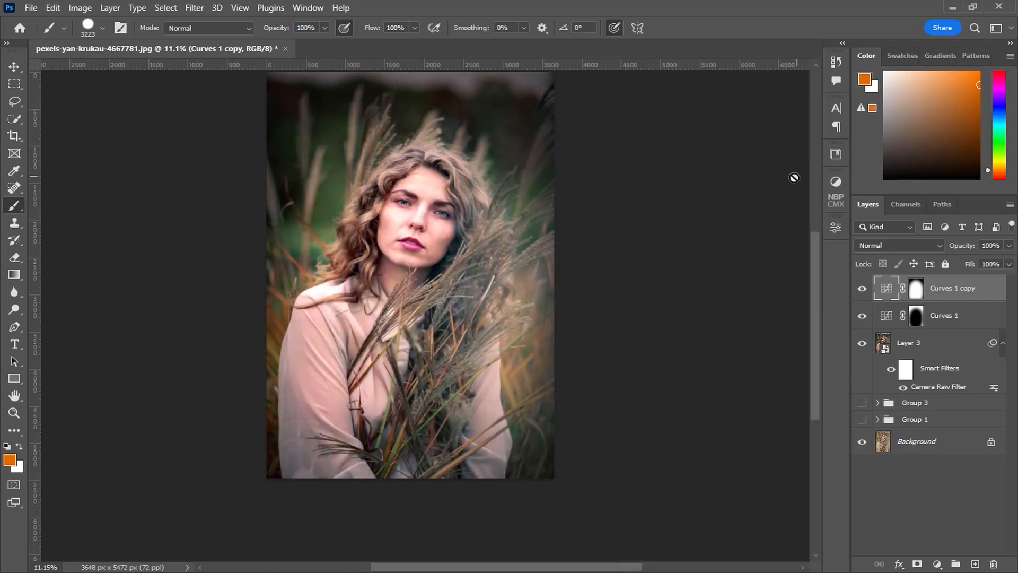
- Split the copied Curves layer's black Blend If slider for the underlying layer to about 179 / 255 and set its opacity to 61%
{"action": "left_click", "coordinate": [14, 67]}
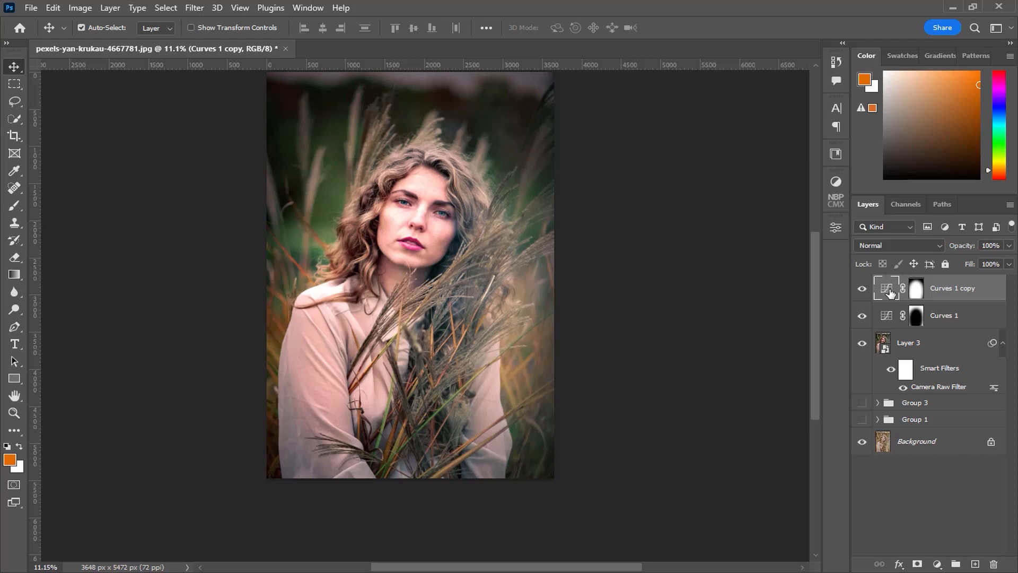
{"action": "double_click", "coordinate": [997, 292]}
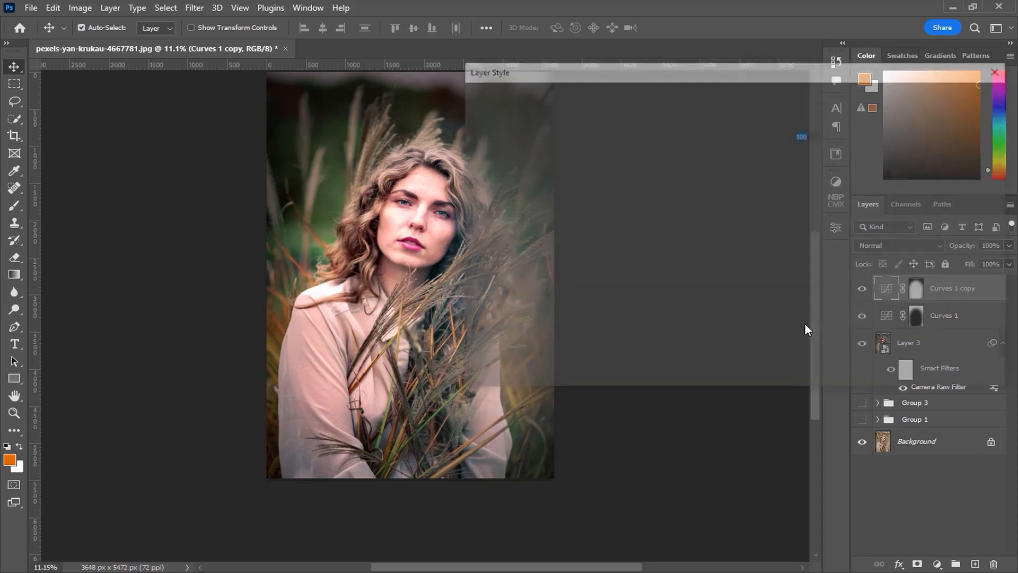
{"action": "left_click_drag", "start_coordinate": [684, 78], "coordinate": [742, 64]}
{"action": "left_click_drag", "start_coordinate": [720, 317], "coordinate": [896, 319]}
{"action": "mouse_move", "coordinate": [831, 322]}
{"action": "left_mouse_down"}
{"action": "mouse_move", "coordinate": [858, 314]}
{"action": "mouse_move", "coordinate": [836, 318]}
{"action": "left_mouse_up"}
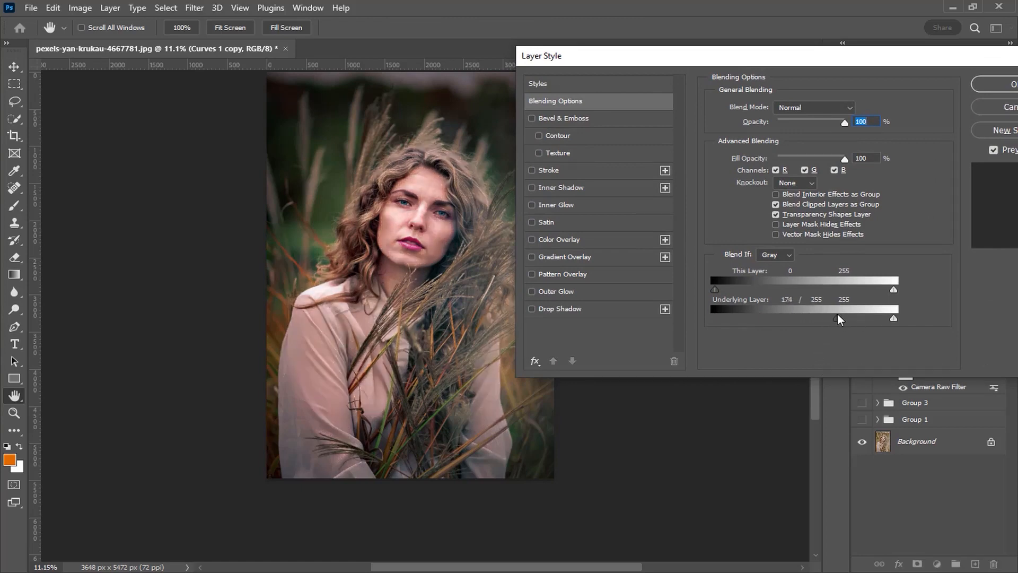
{"action": "left_click_drag", "start_coordinate": [872, 58], "coordinate": [583, 198]}
{"action": "left_click", "coordinate": [741, 228]}
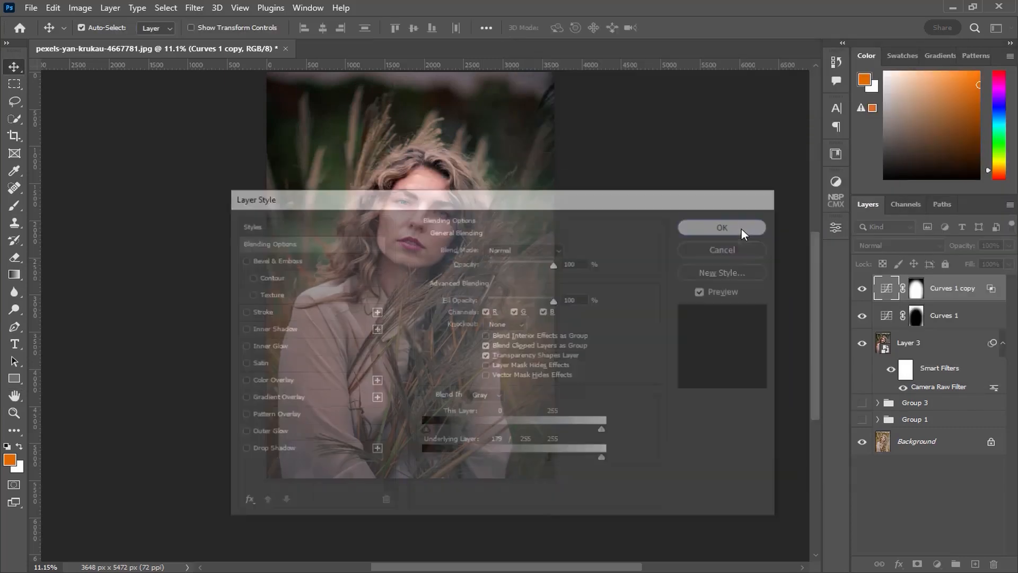
{"action": "left_click", "coordinate": [1009, 246]}
{"action": "left_click_drag", "start_coordinate": [1009, 261], "coordinate": [928, 263]}
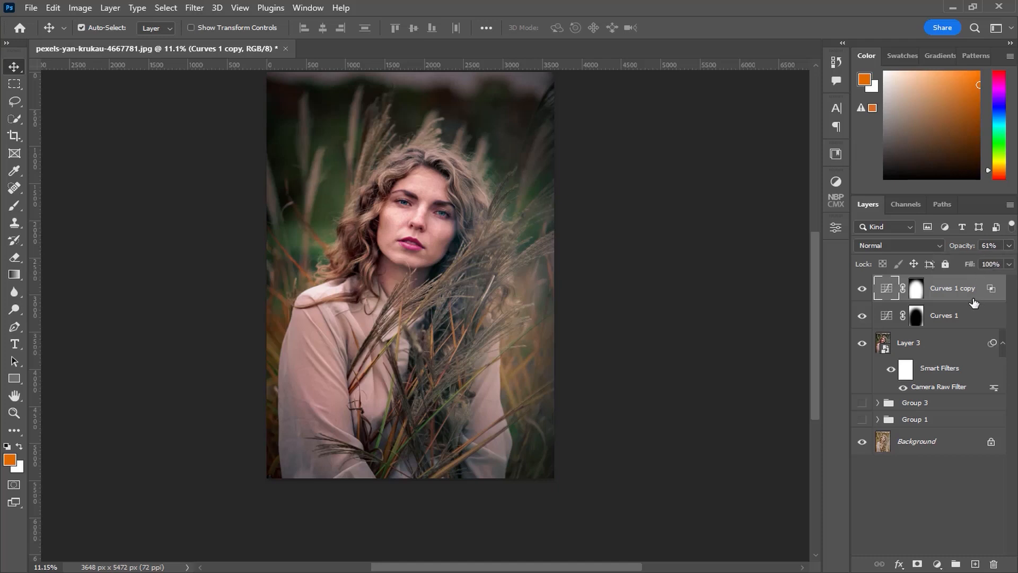
- Add a Color Lookup adjustment layer on top, try out several 3D LUT presets, and choose Crisp_Warm.look
{"action": "left_click", "coordinate": [936, 564]}
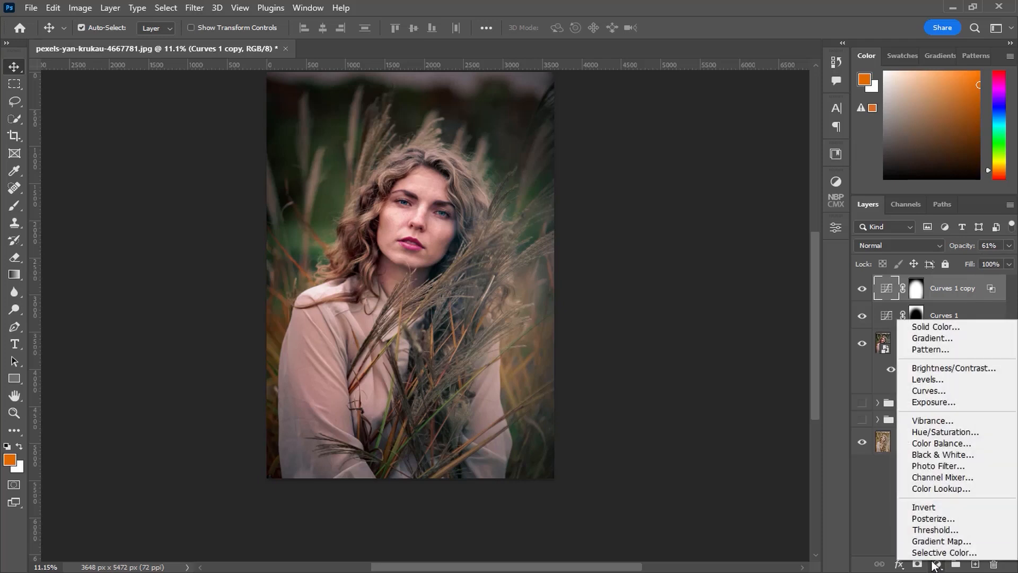
{"action": "left_click", "coordinate": [930, 489]}
{"action": "left_click", "coordinate": [755, 221]}
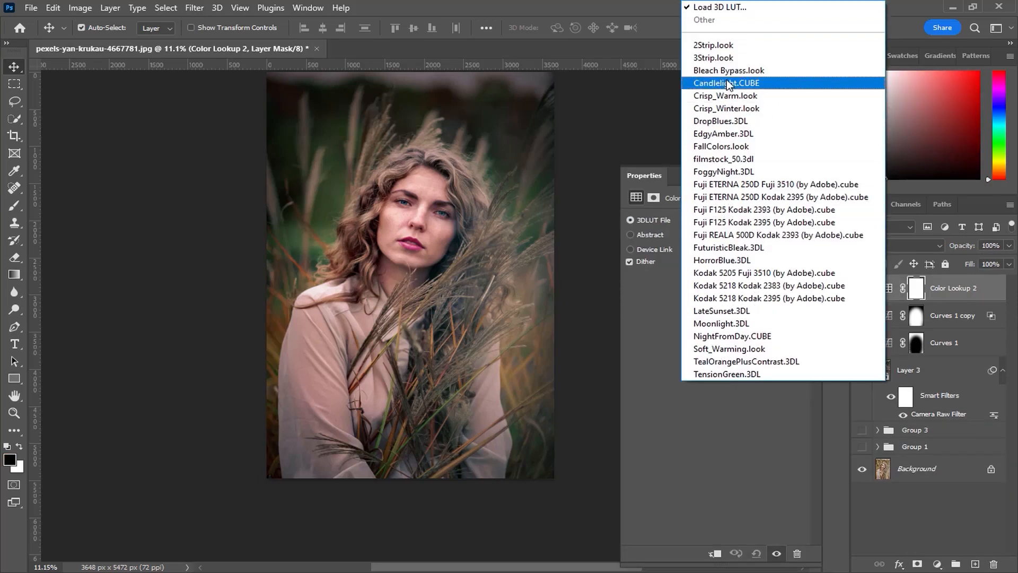
{"action": "left_click", "coordinate": [734, 41]}
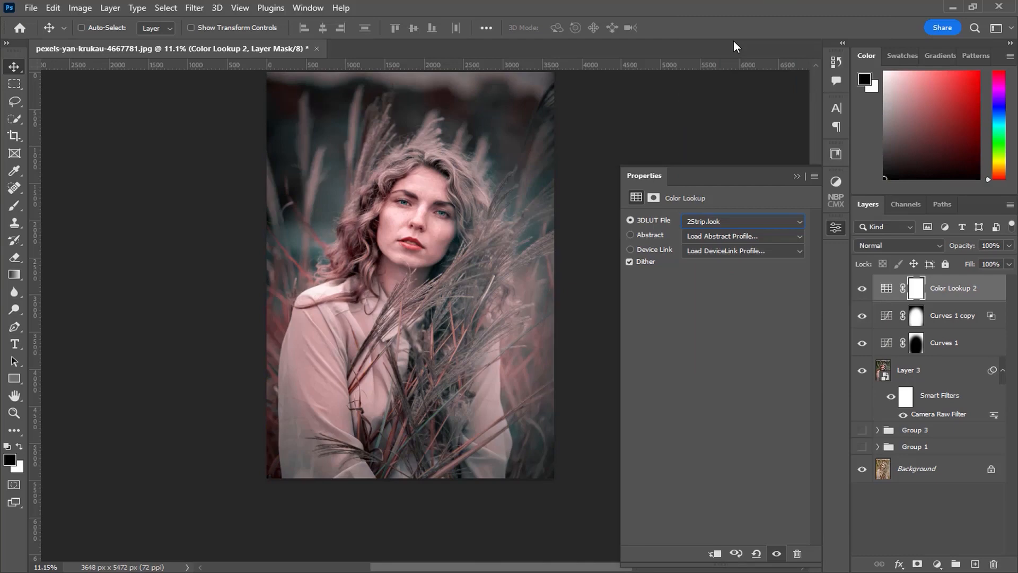
{"action": "key", "text": "ctrl+0"}
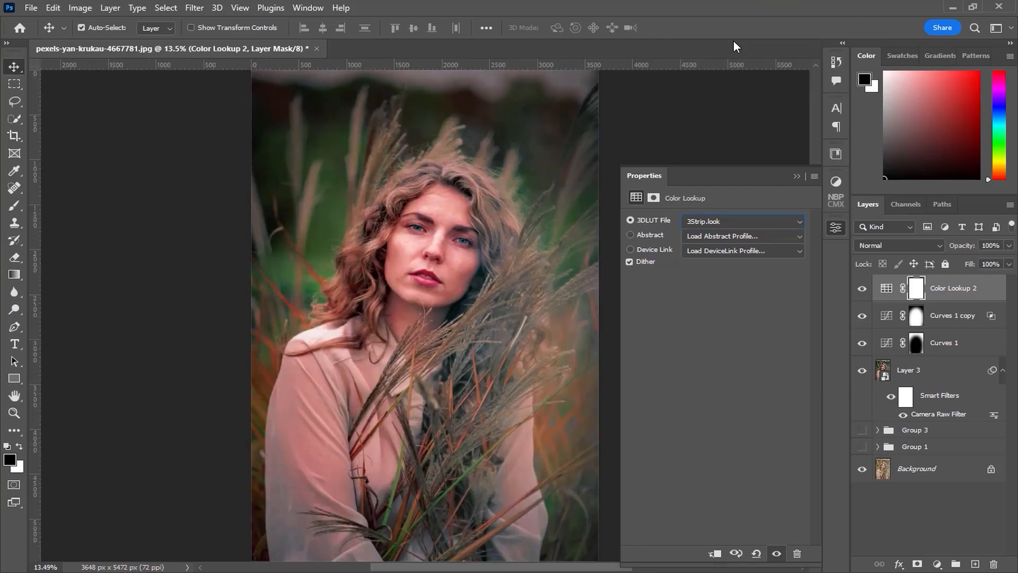
{"action": "key", "text": "Down"}
{"action": "key", "text": "Down"}
{"action": "key", "text": "Down"}
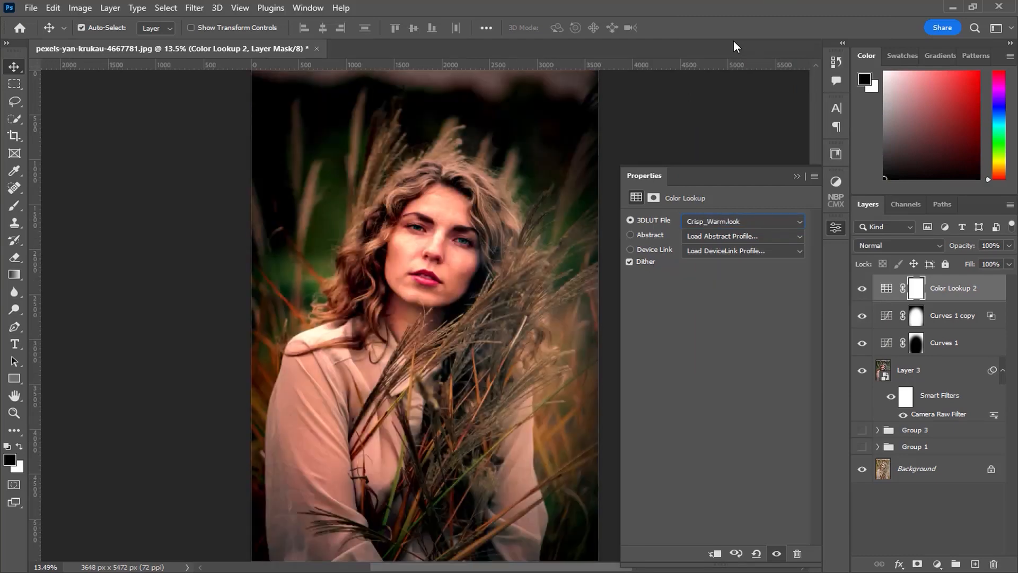
{"action": "key", "text": "Down"}
{"action": "key", "text": "Up"}
{"action": "left_click", "coordinate": [798, 176]}
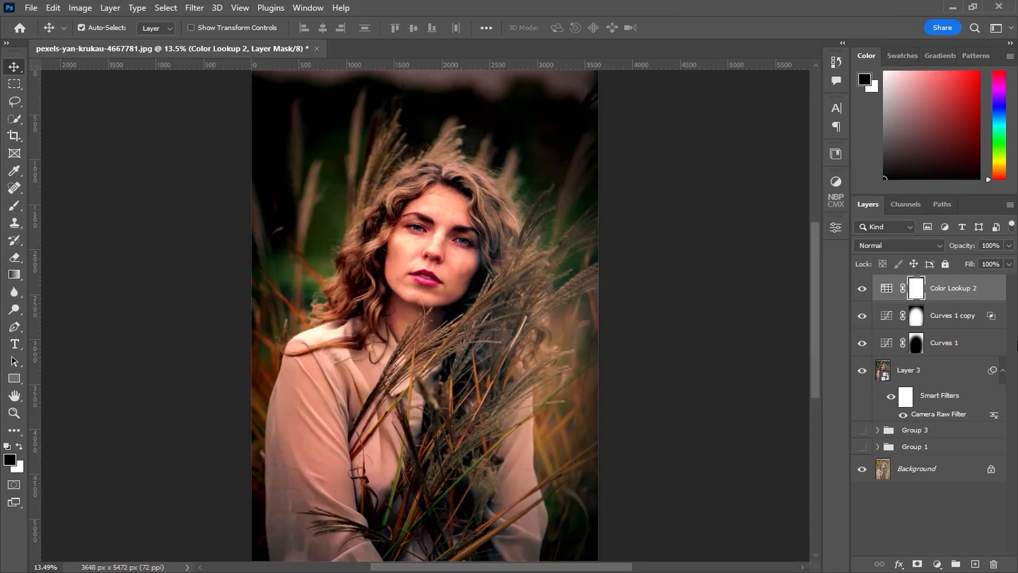
- Set the Color Lookup layer's opacity to 25% and group it with the layers down through Layer 3
{"action": "left_click", "coordinate": [1009, 245]}
{"action": "left_click_drag", "start_coordinate": [1008, 261], "coordinate": [957, 266]}
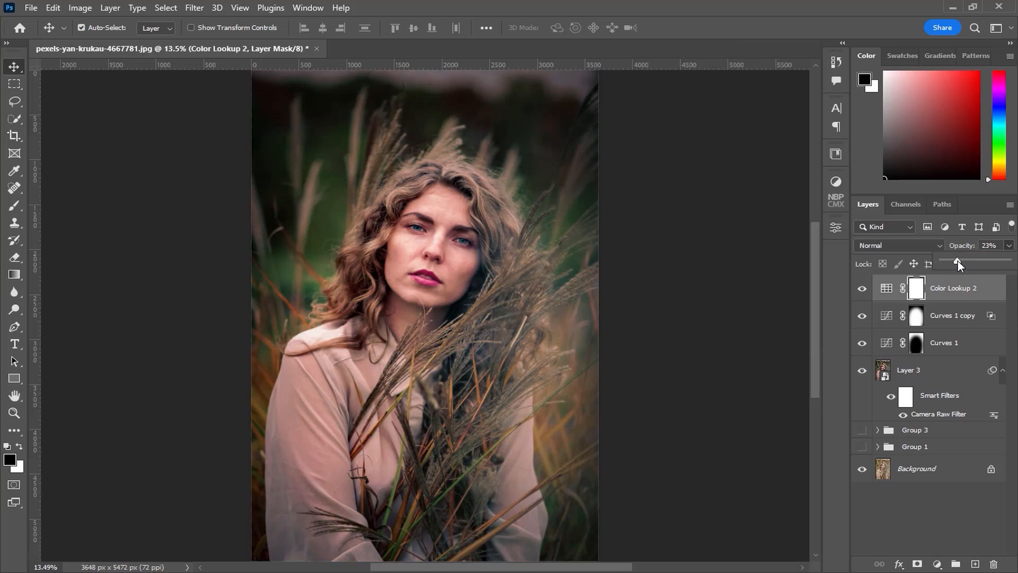
{"action": "left_click_drag", "start_coordinate": [958, 261], "coordinate": [960, 262]}
{"action": "left_click", "coordinate": [752, 28]}
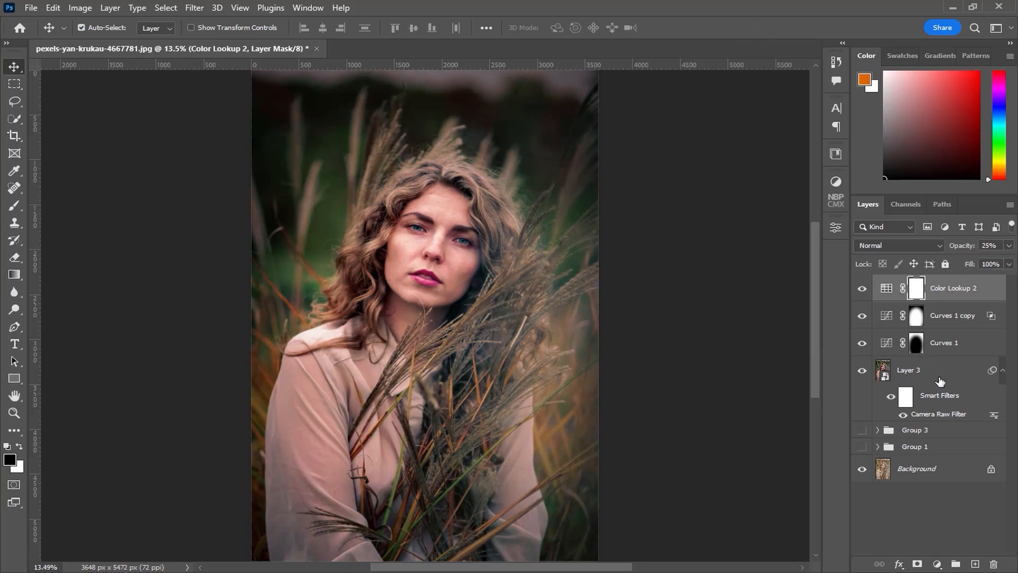
{"action": "left_click", "coordinate": [937, 377], "text": "shift"}
{"action": "left_click", "coordinate": [955, 564]}
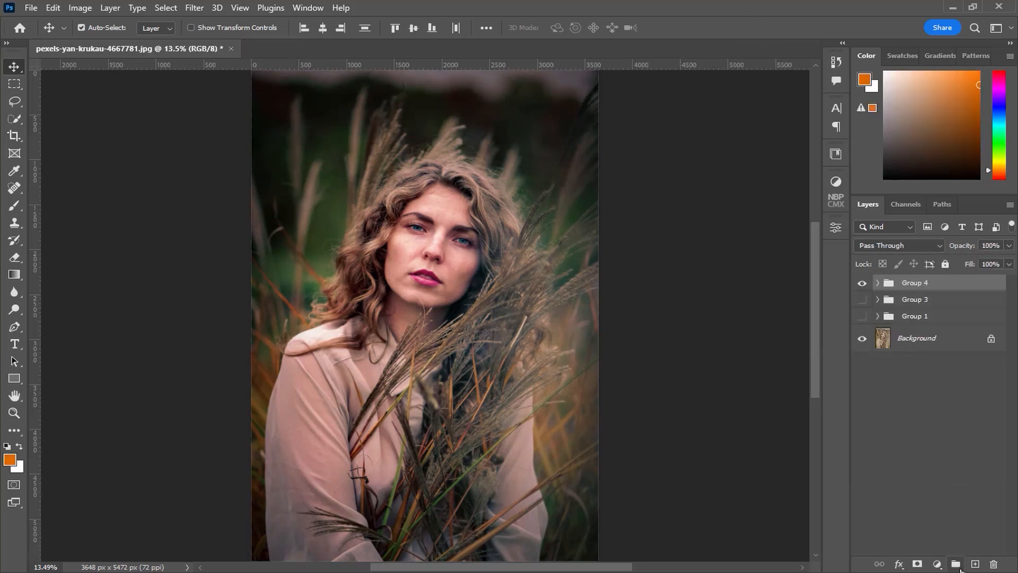
- Set the copied Curves layer's opacity to 29% inside the new group, and collapse the group again
{"action": "left_click", "coordinate": [878, 283]}
{"action": "left_click", "coordinate": [963, 334]}
{"action": "left_click", "coordinate": [1010, 245]}
{"action": "mouse_move", "coordinate": [974, 262]}
{"action": "left_mouse_down"}
{"action": "mouse_move", "coordinate": [953, 262]}
{"action": "mouse_move", "coordinate": [962, 262]}
{"action": "left_mouse_up"}
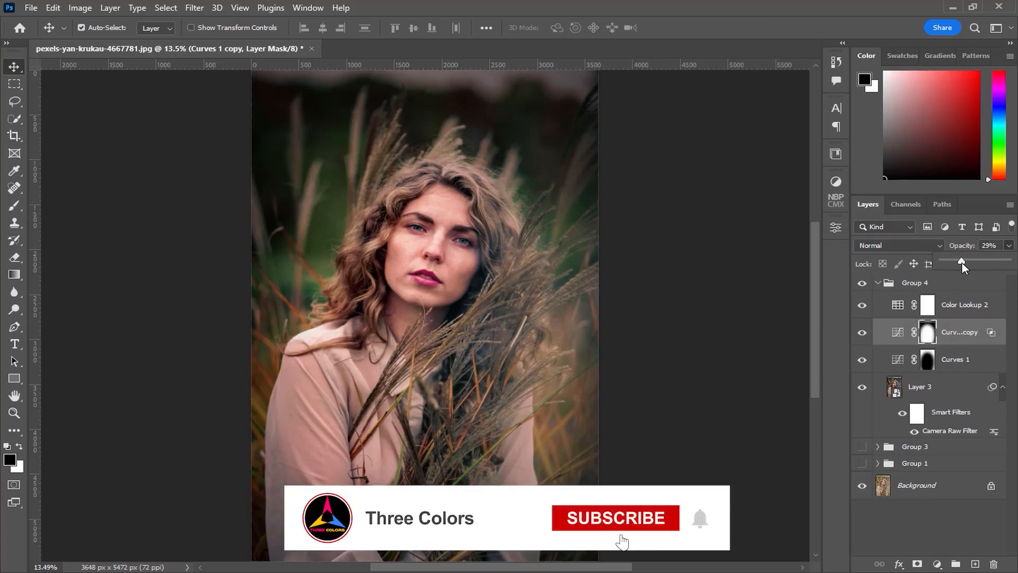
{"action": "left_click", "coordinate": [877, 284]}
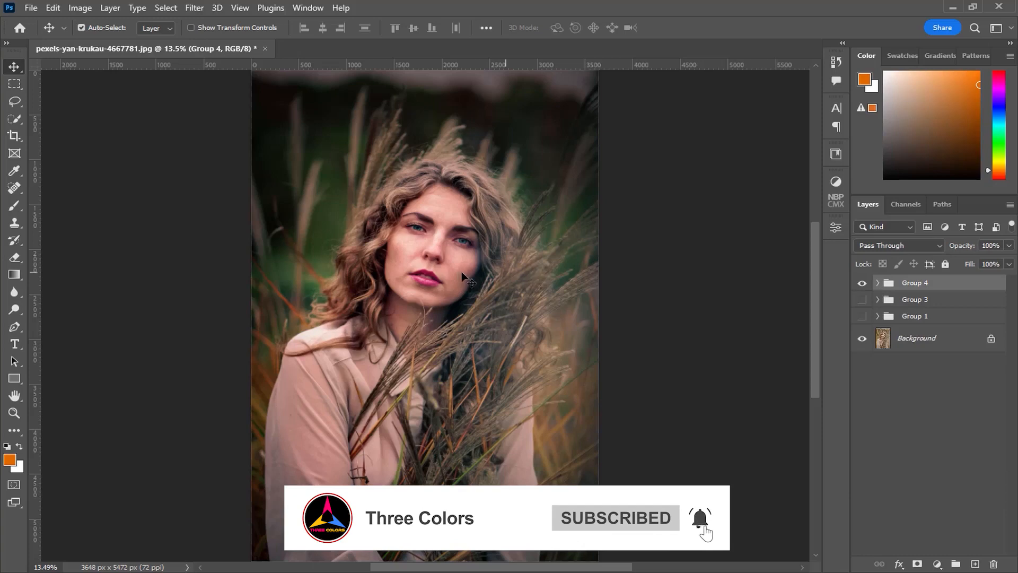
- Compare the portrait's face before and after by hiding and showing the top group
{"action": "scroll", "coordinate": [483, 271], "scroll_direction": "up", "scroll_amount": 4}
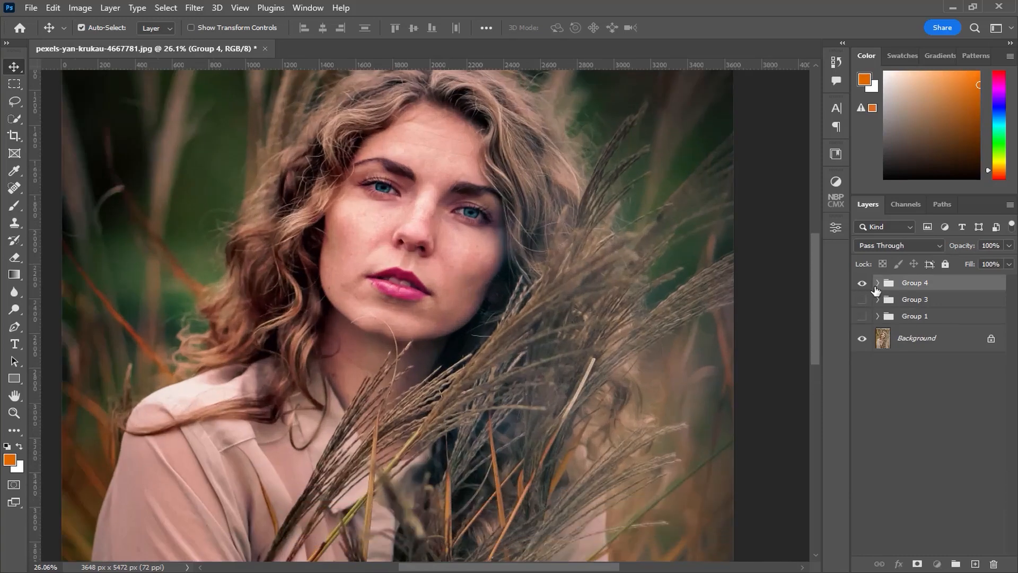
{"action": "left_click", "coordinate": [863, 283]}
{"action": "left_click", "coordinate": [866, 285]}
{"action": "scroll", "coordinate": [555, 319], "scroll_direction": "down", "scroll_amount": 4}
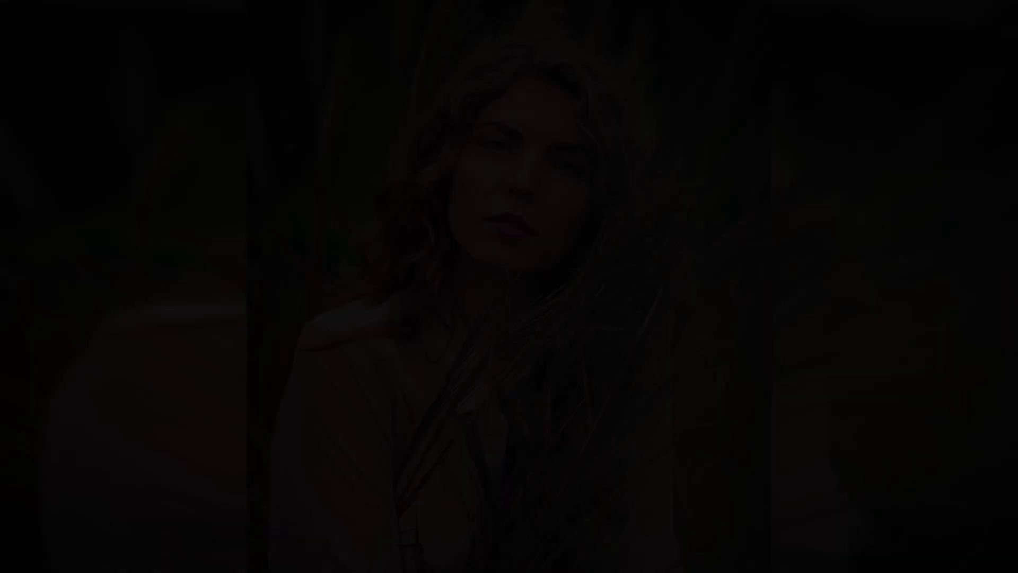